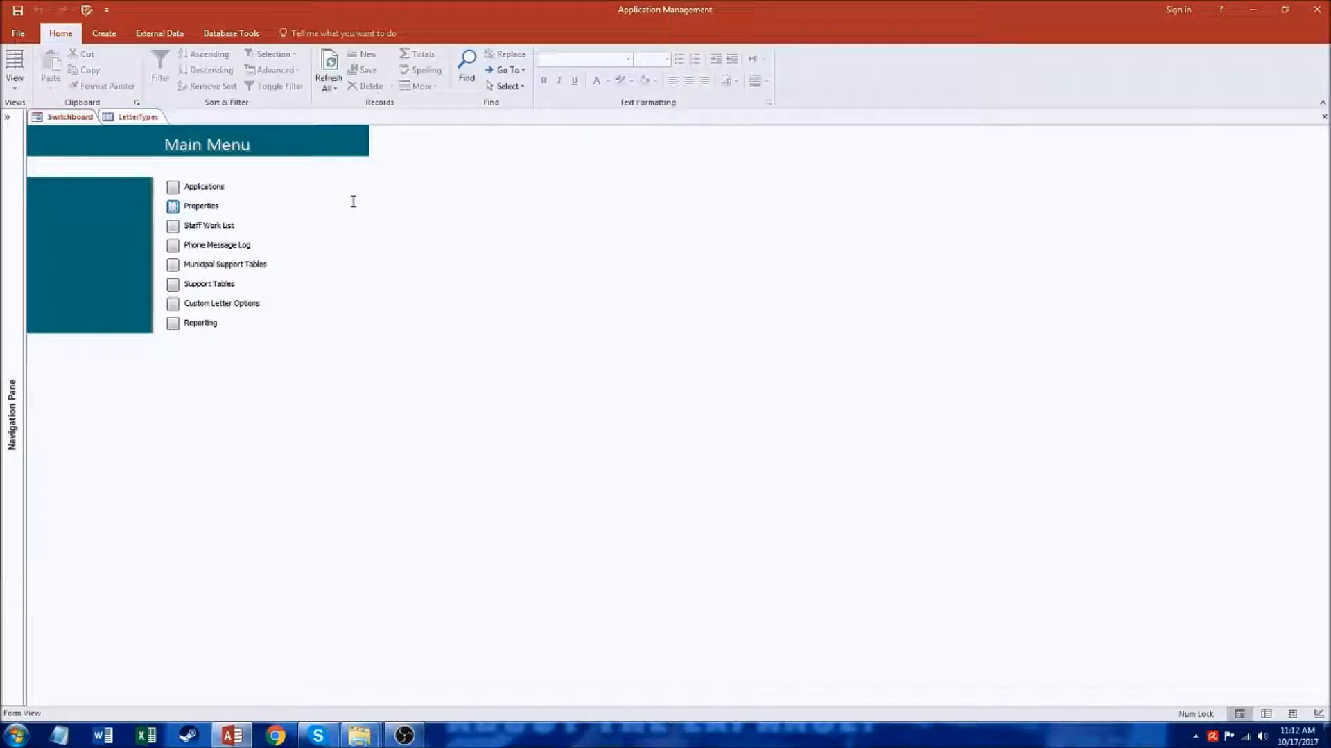
Step: Review the LetterTypes table's letter types and their option flags, and close the table
click(130, 119)
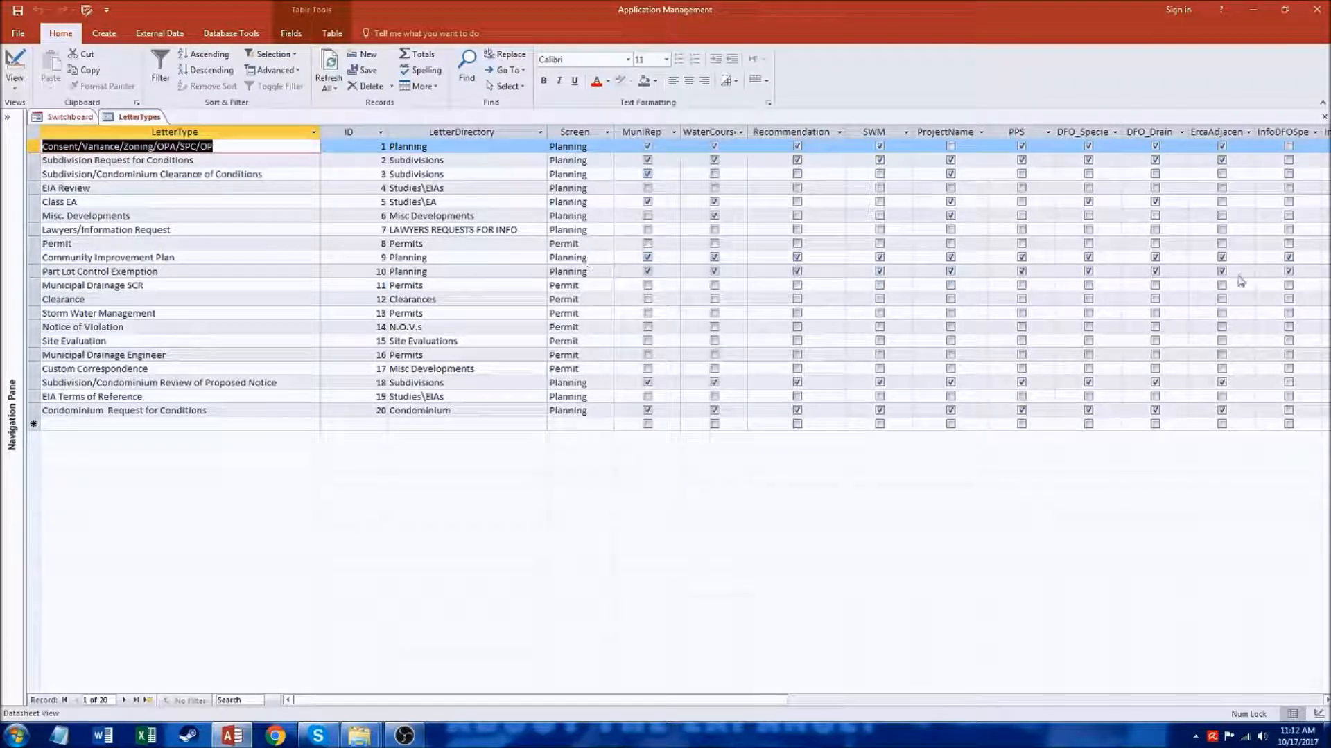
click(1324, 118)
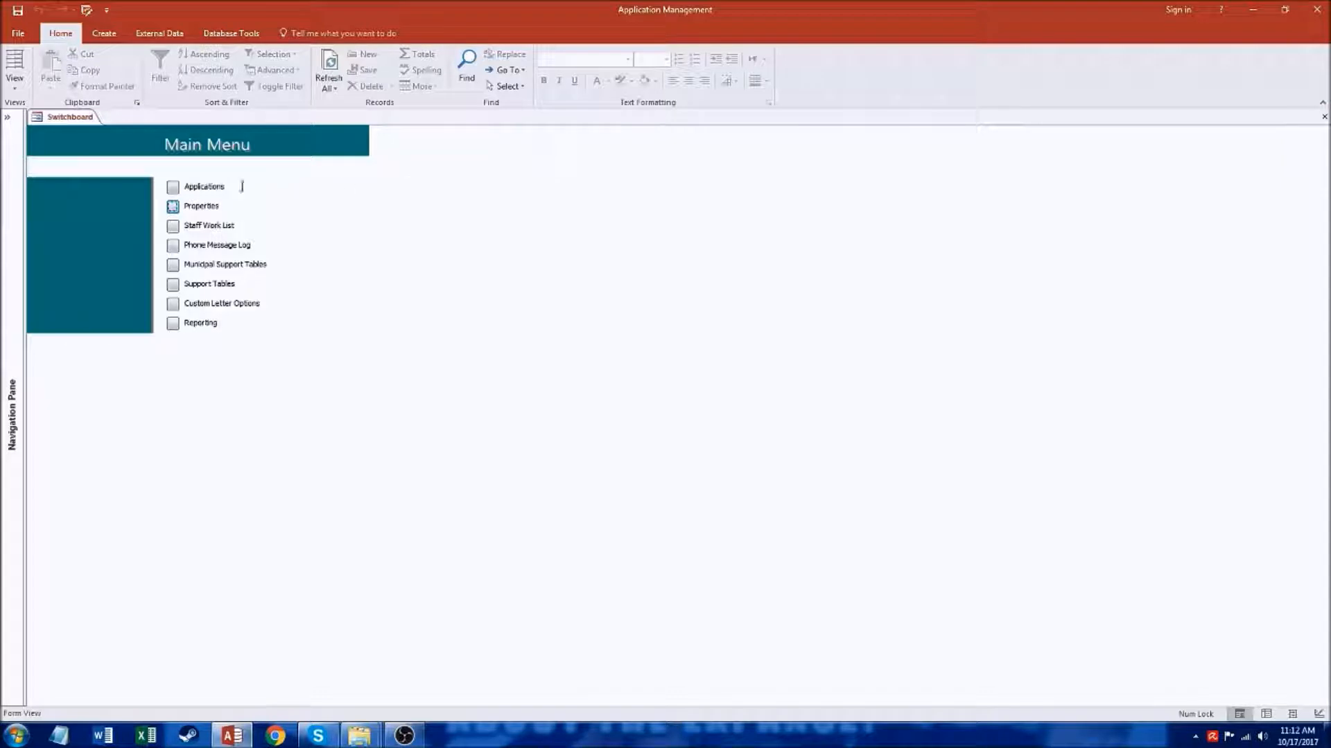
Step: Filter the properties by the partial address "fake" and open the matching property for editing
click(173, 208)
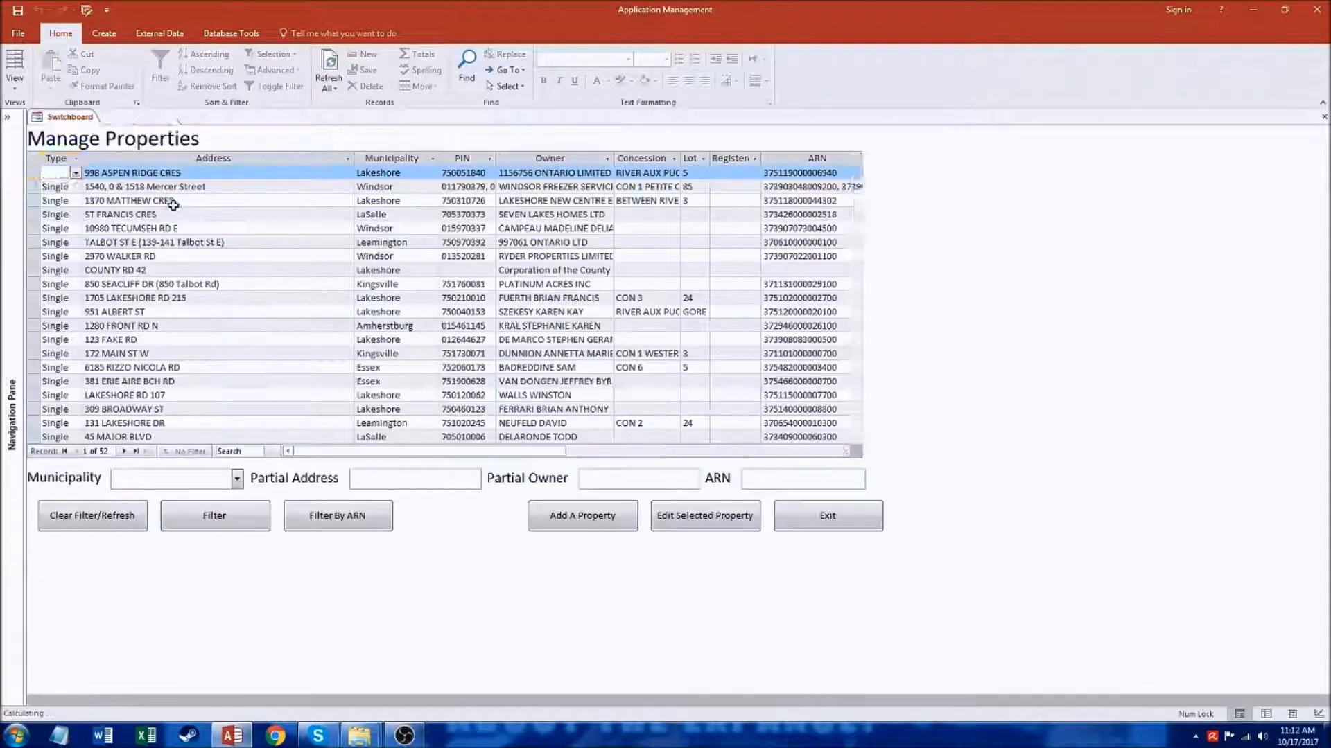
click(395, 472)
text(fake)
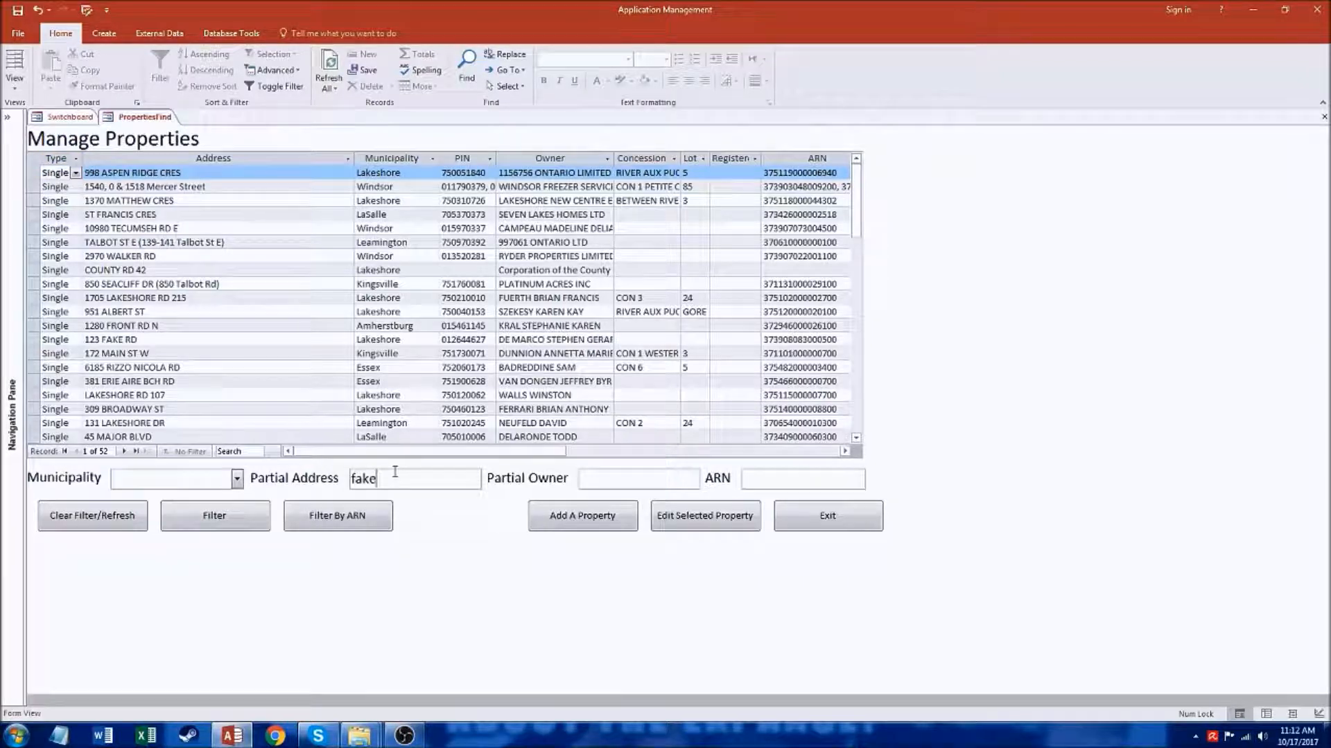
click(244, 525)
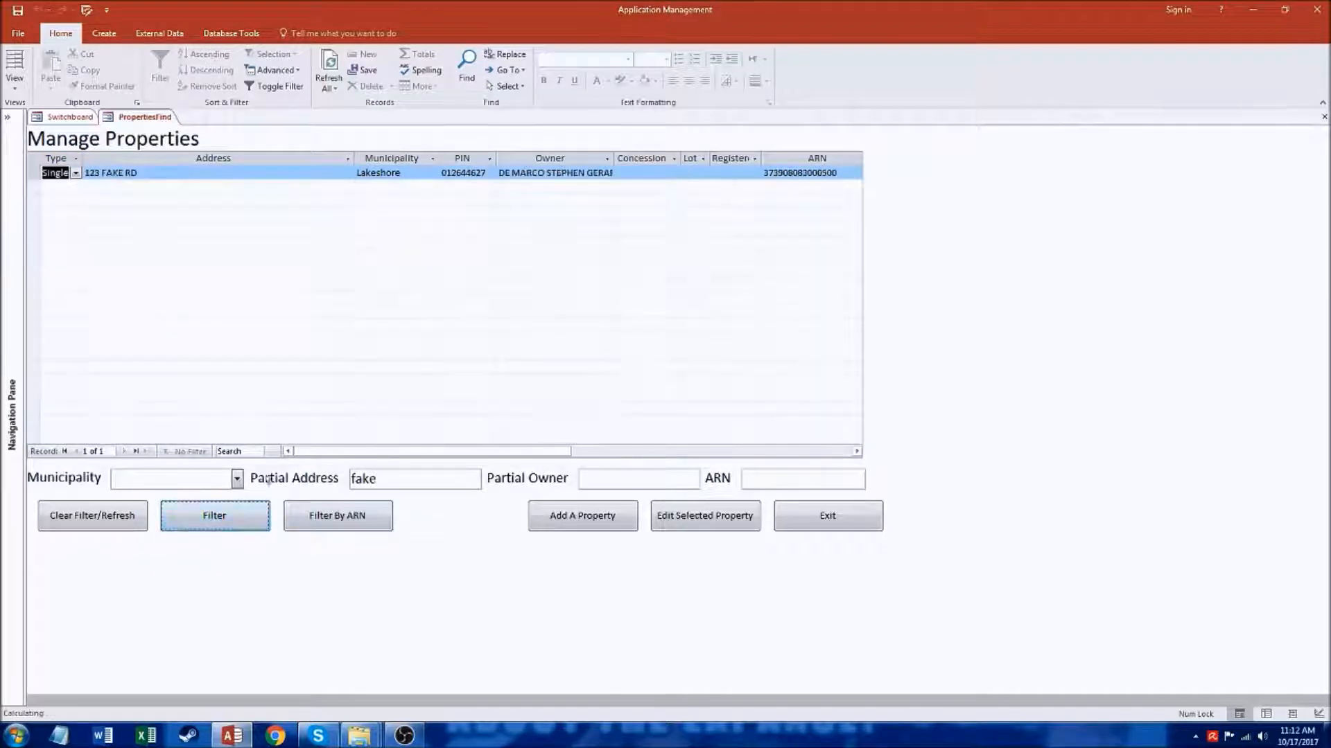
click(723, 522)
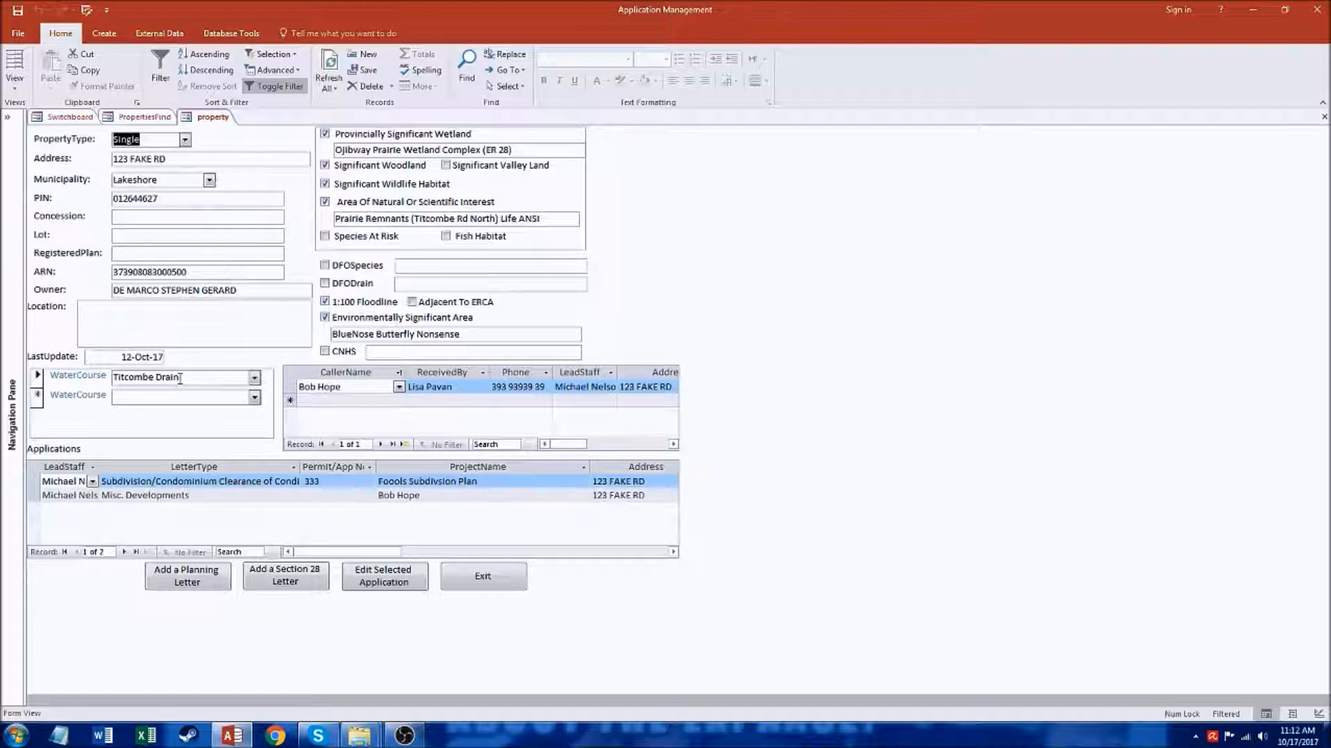
Step: Add 10th Concession Road Drain as the second watercourse of the property
click(255, 397)
click(185, 495)
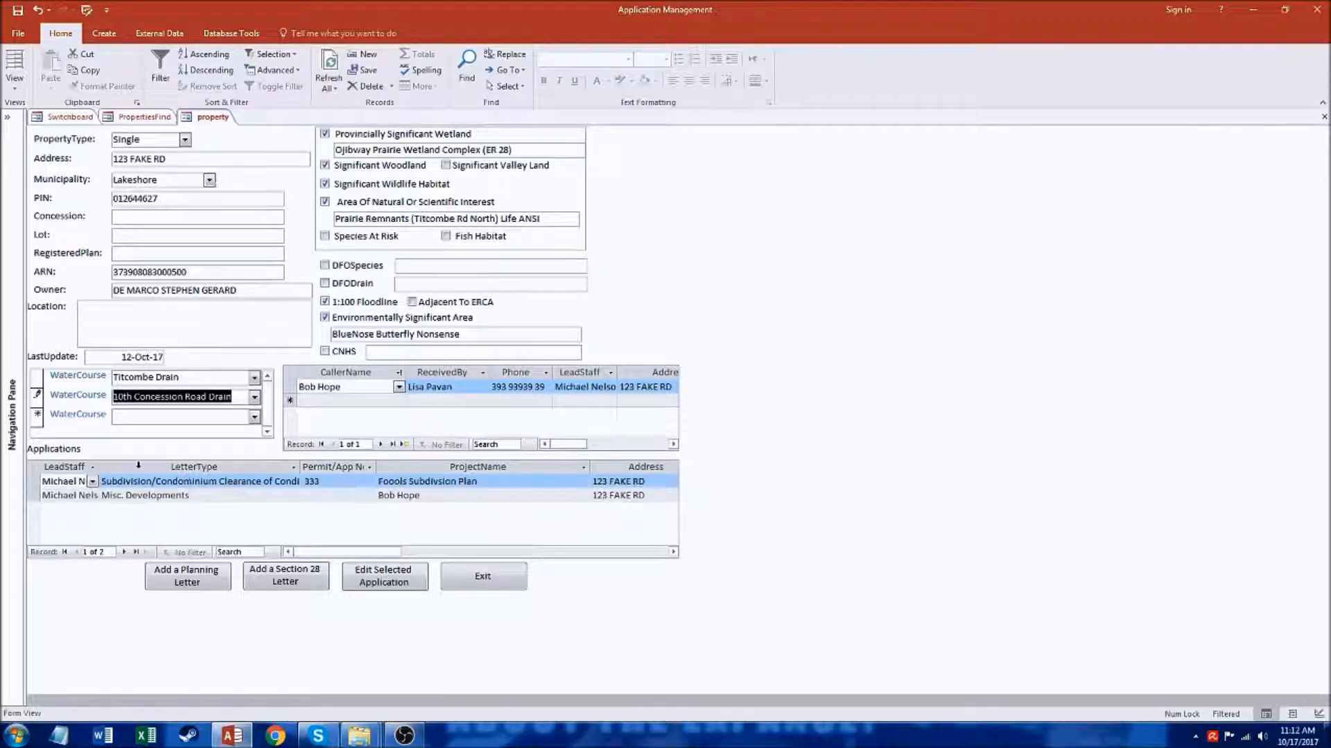
Step: Check the watercourses in the property's Misc. Developments application, and return to the main menu
click(258, 494)
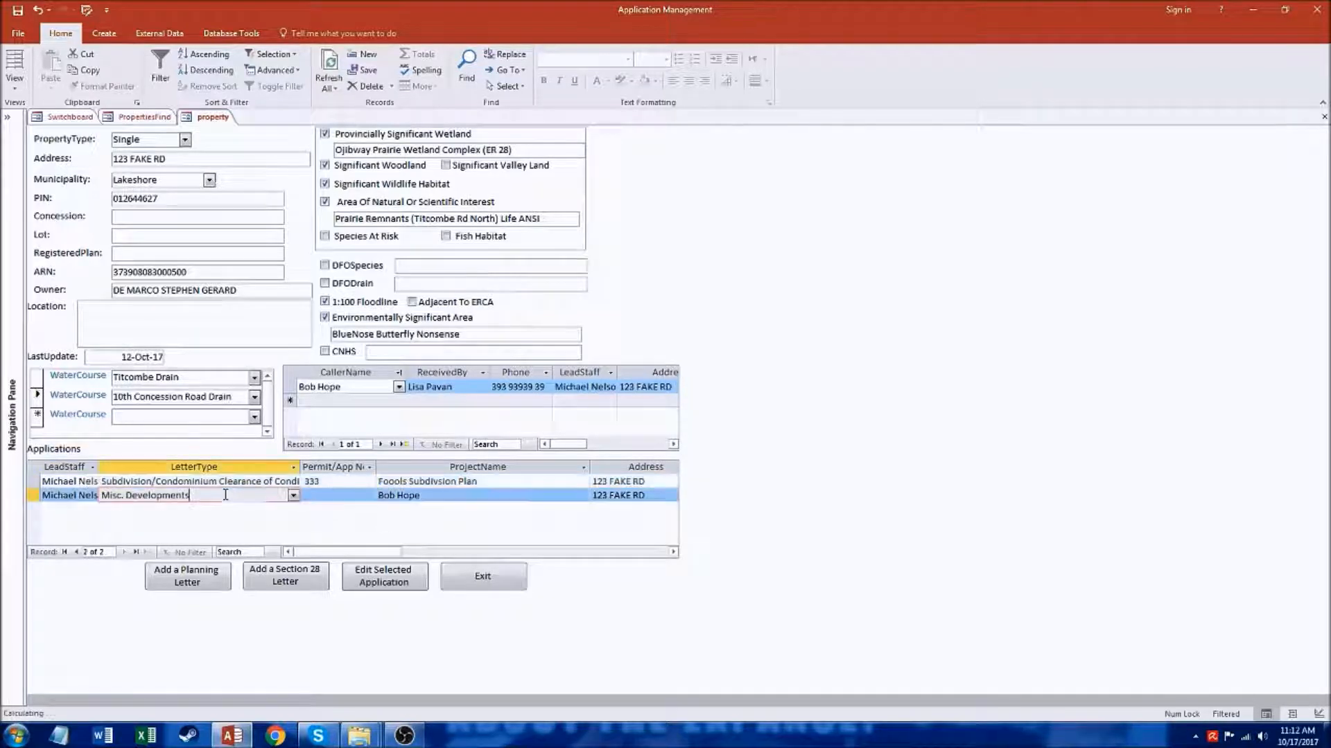
click(385, 582)
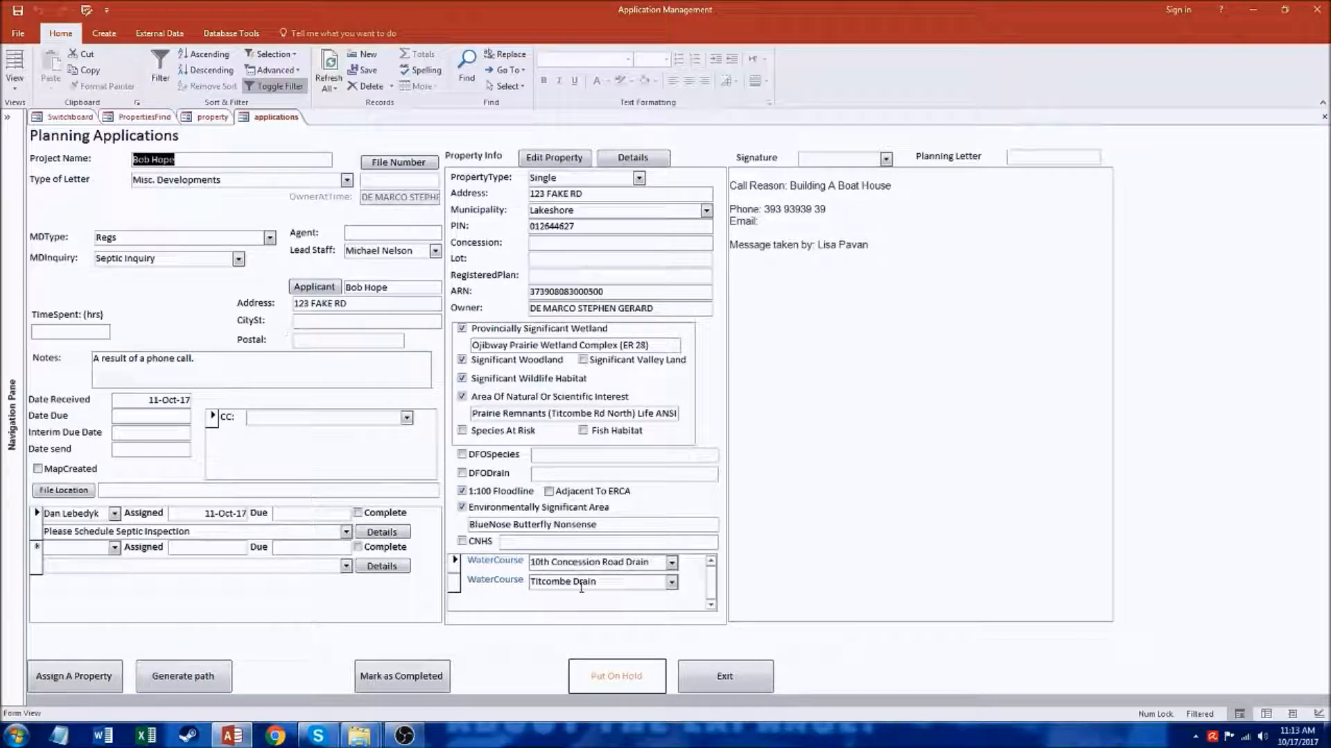
click(728, 678)
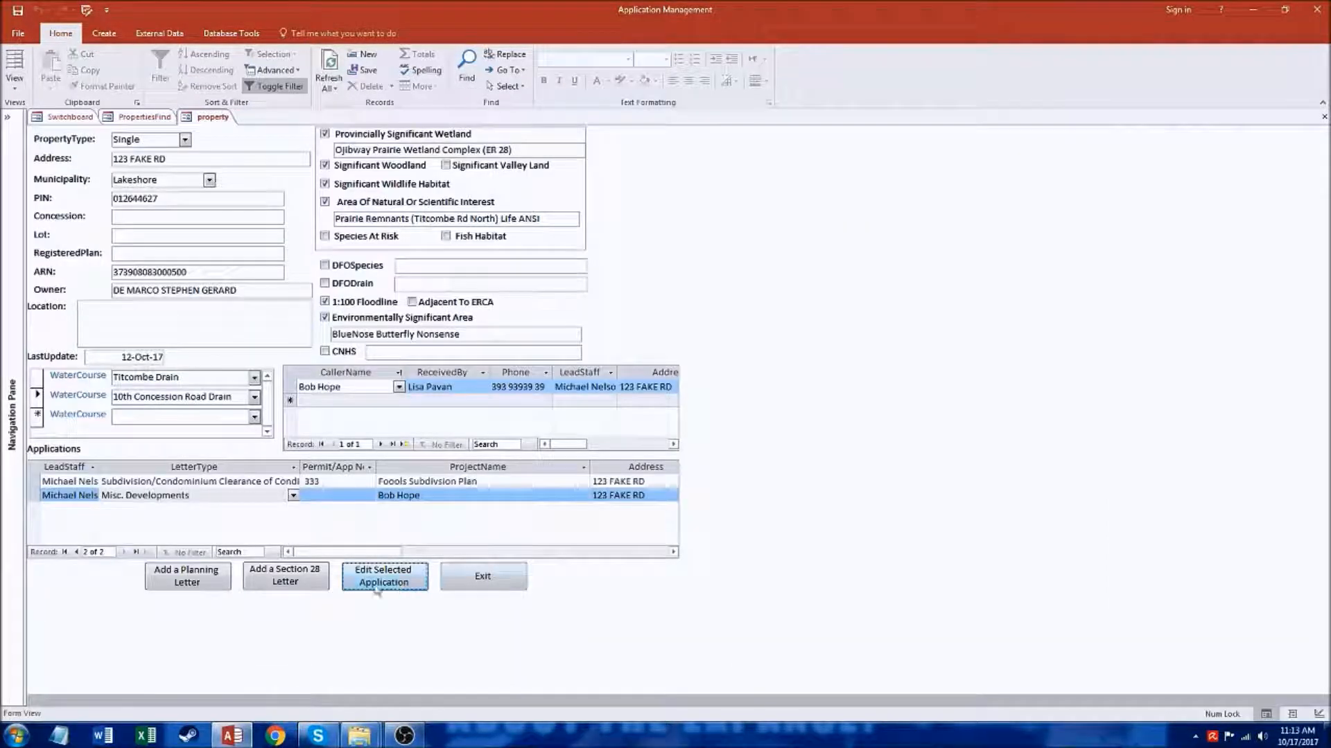
click(490, 582)
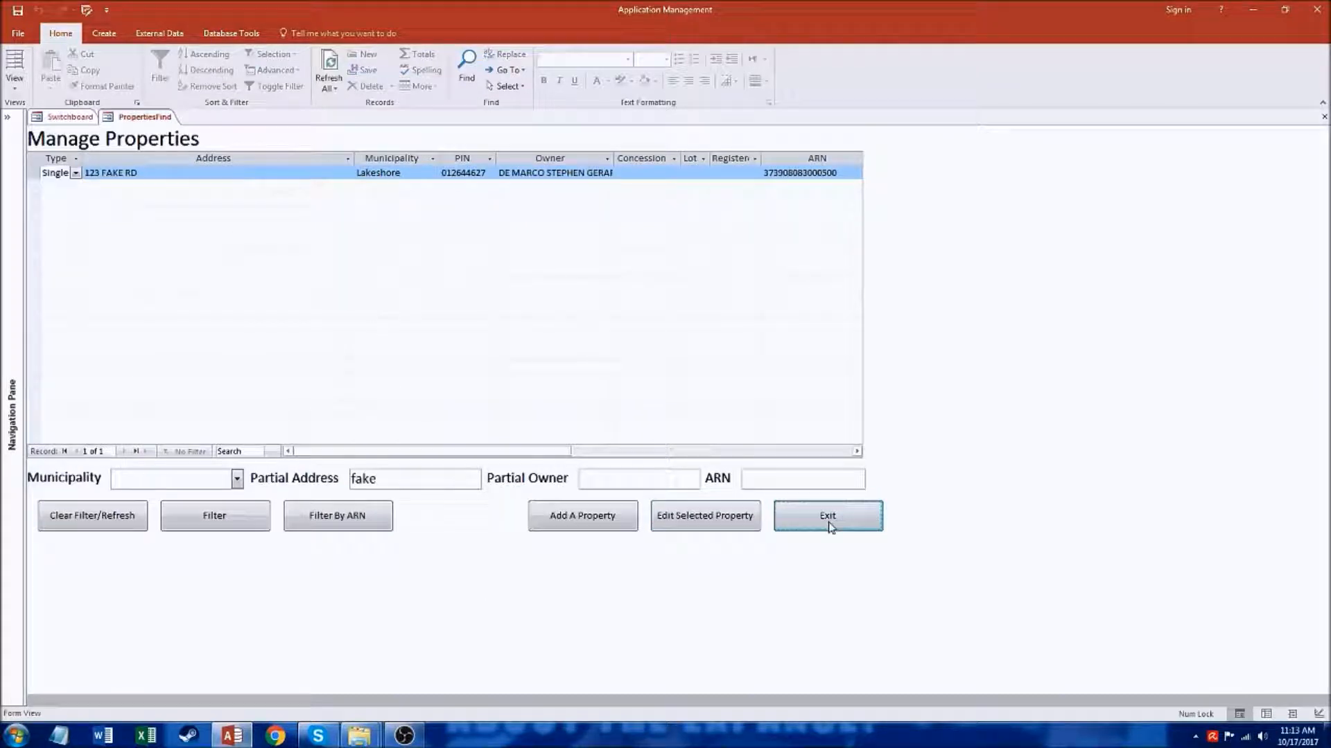
click(825, 517)
Step: Open the Lawyers/Information Request application from the projects in progress and clear its planning letter
click(173, 188)
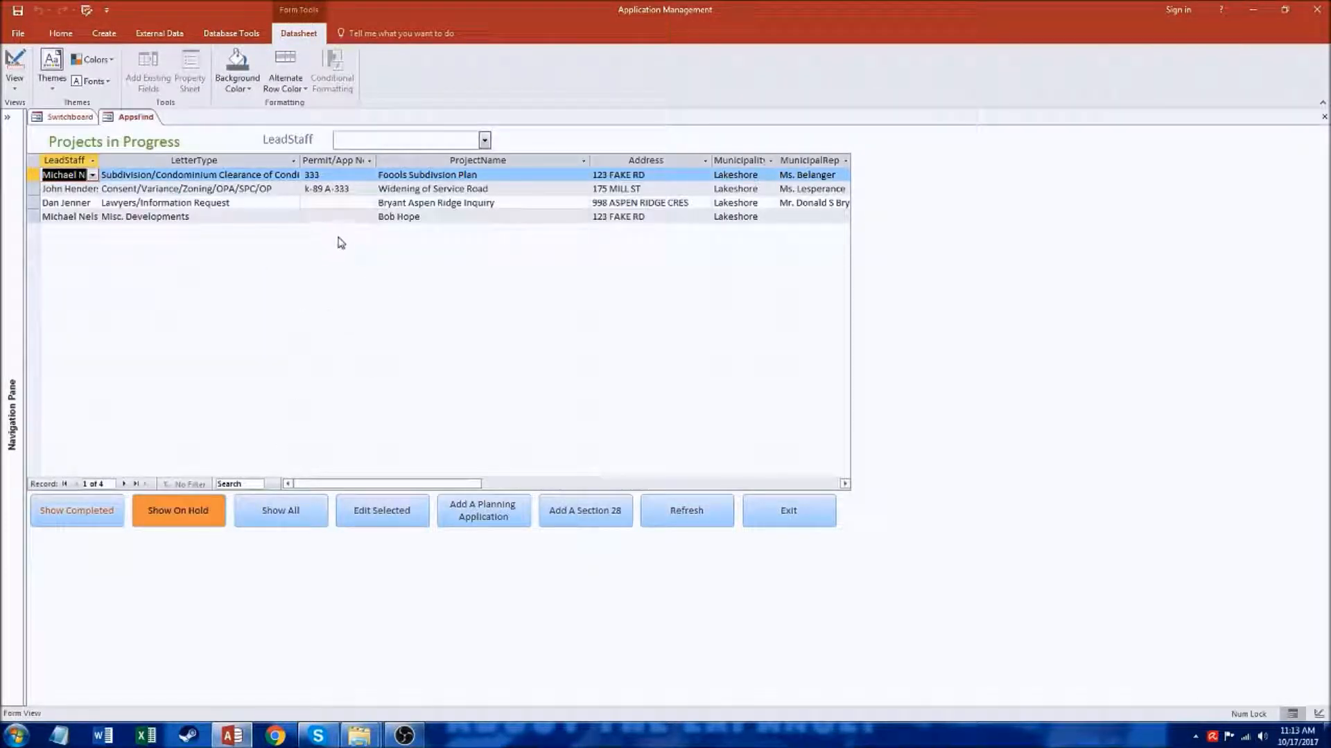
click(231, 203)
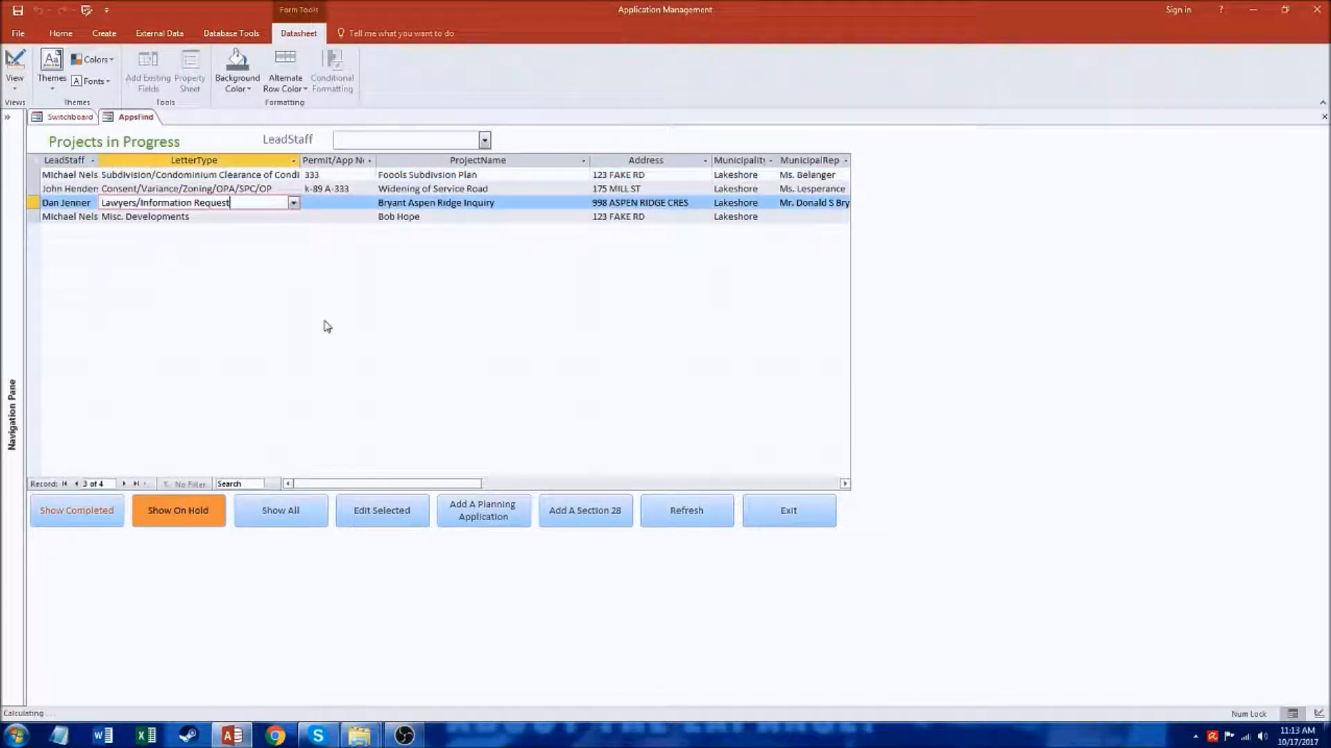
click(382, 506)
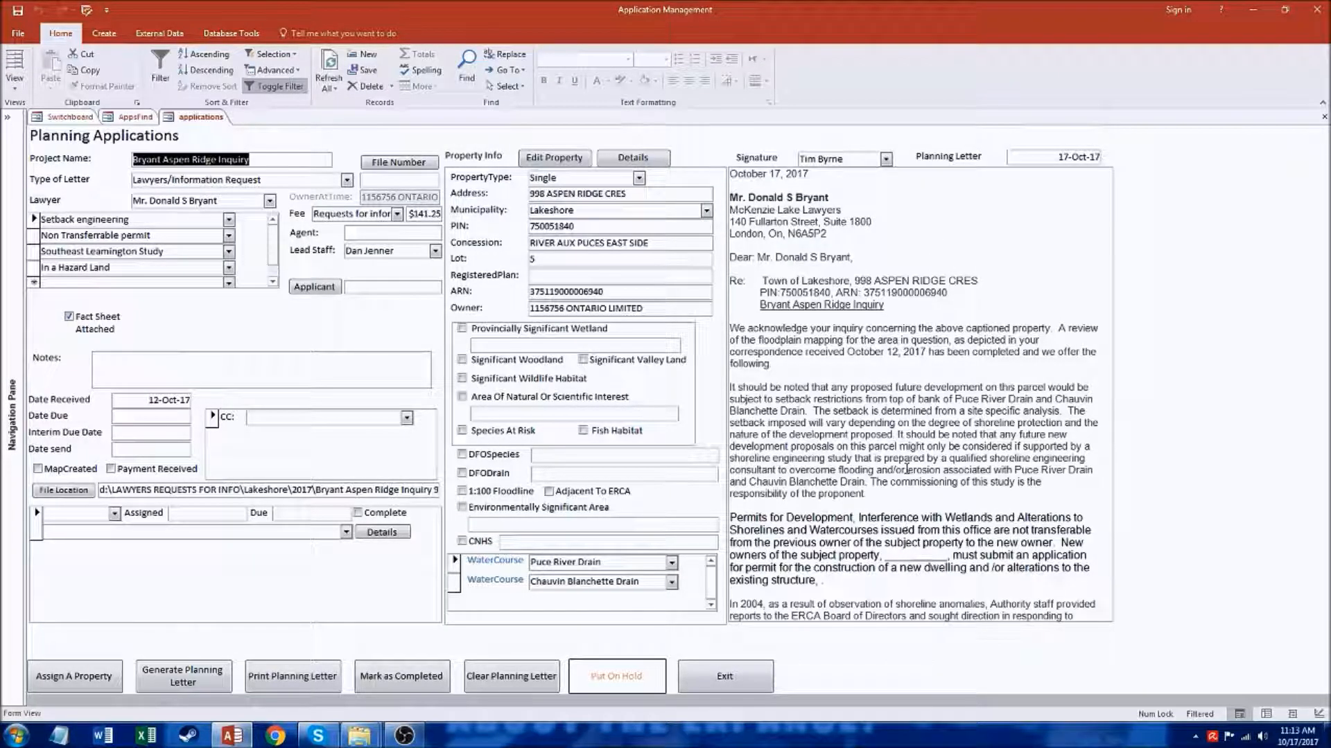
click(534, 681)
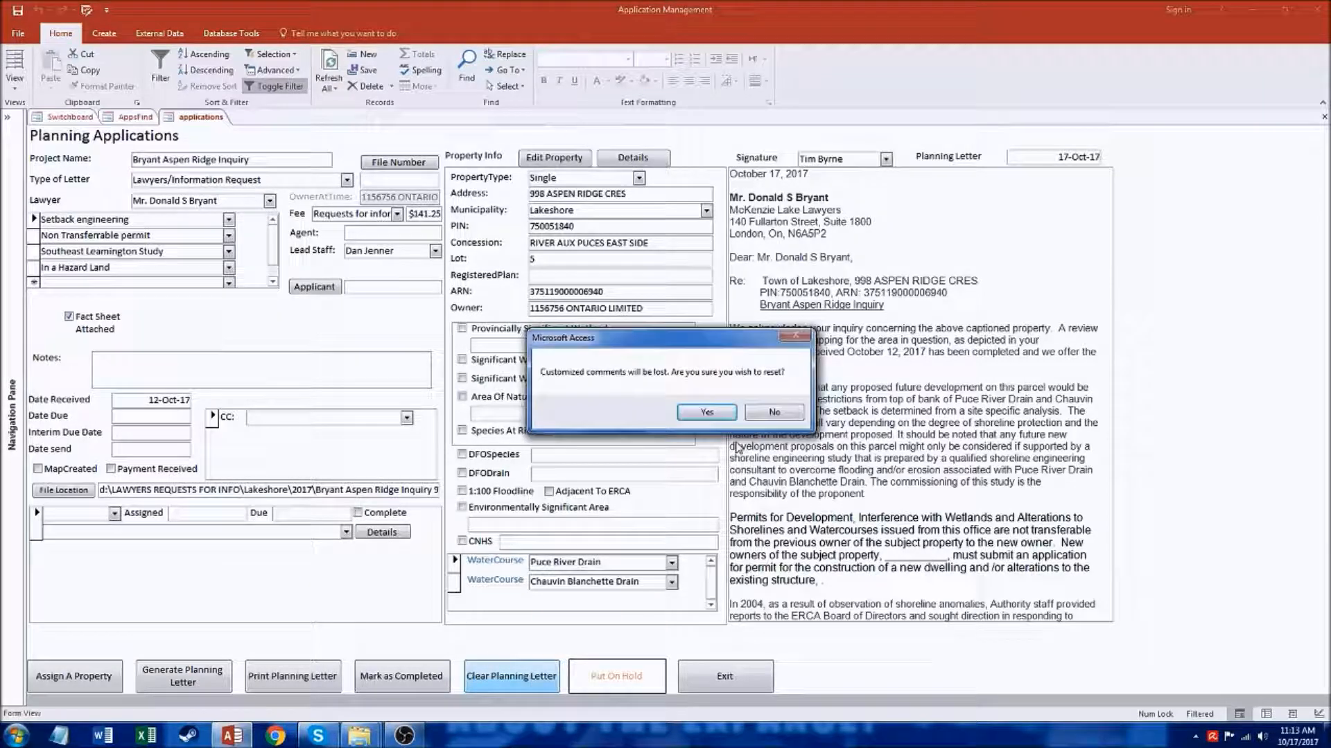
click(706, 412)
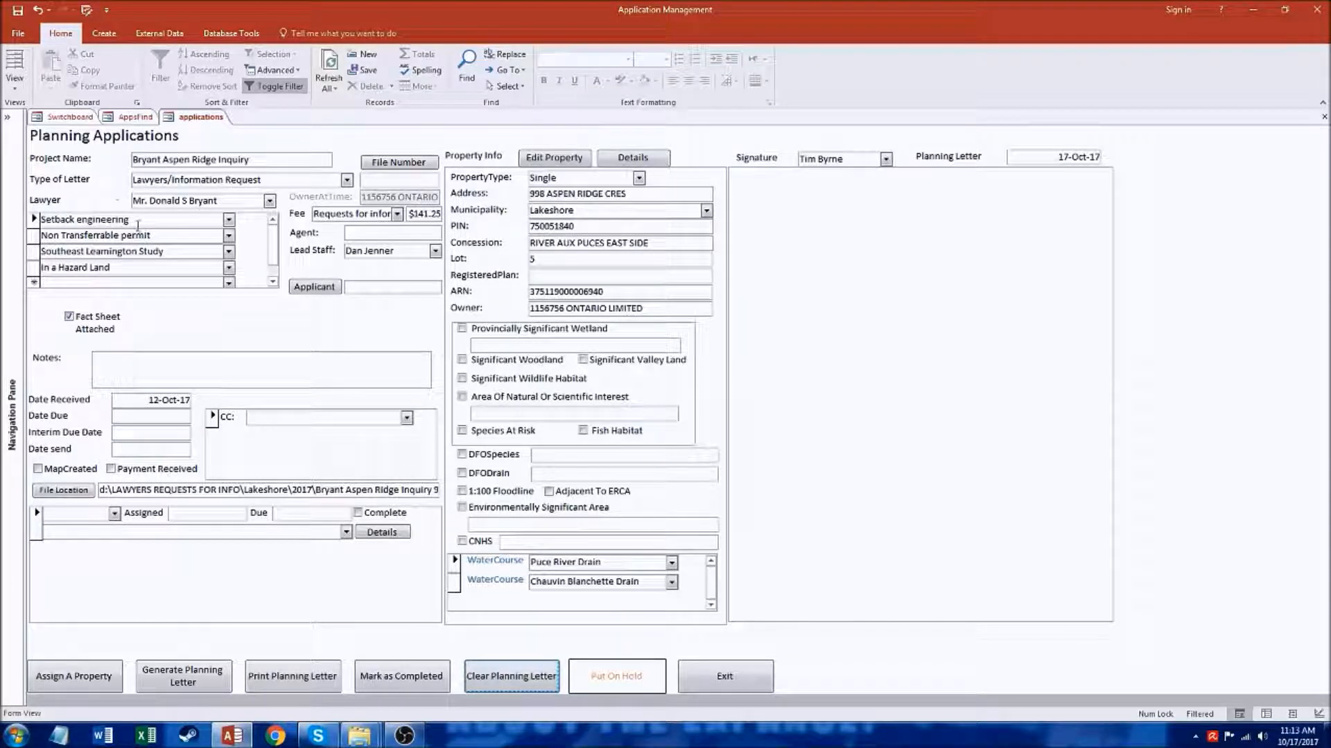
Step: Replace the "In a Hazard Land" comment with MNRF and generate the planning letter
click(228, 219)
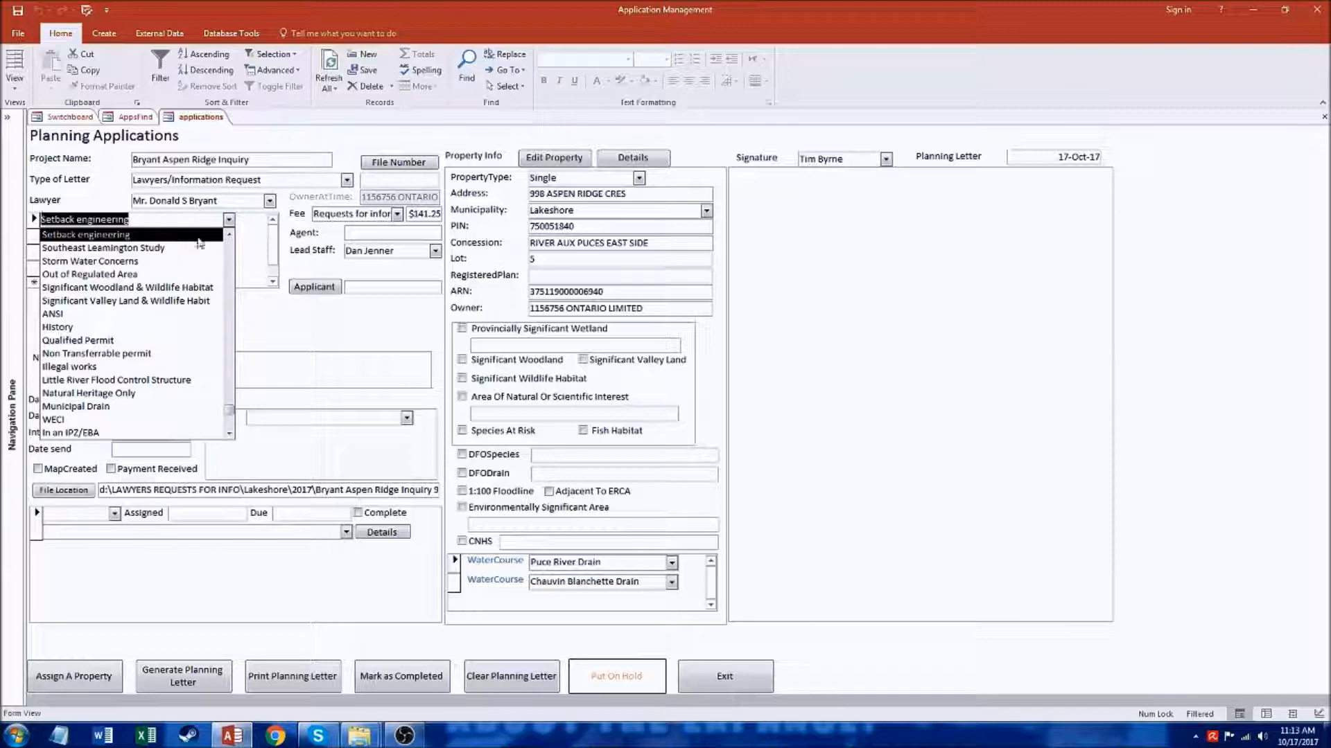
click(219, 237)
click(227, 283)
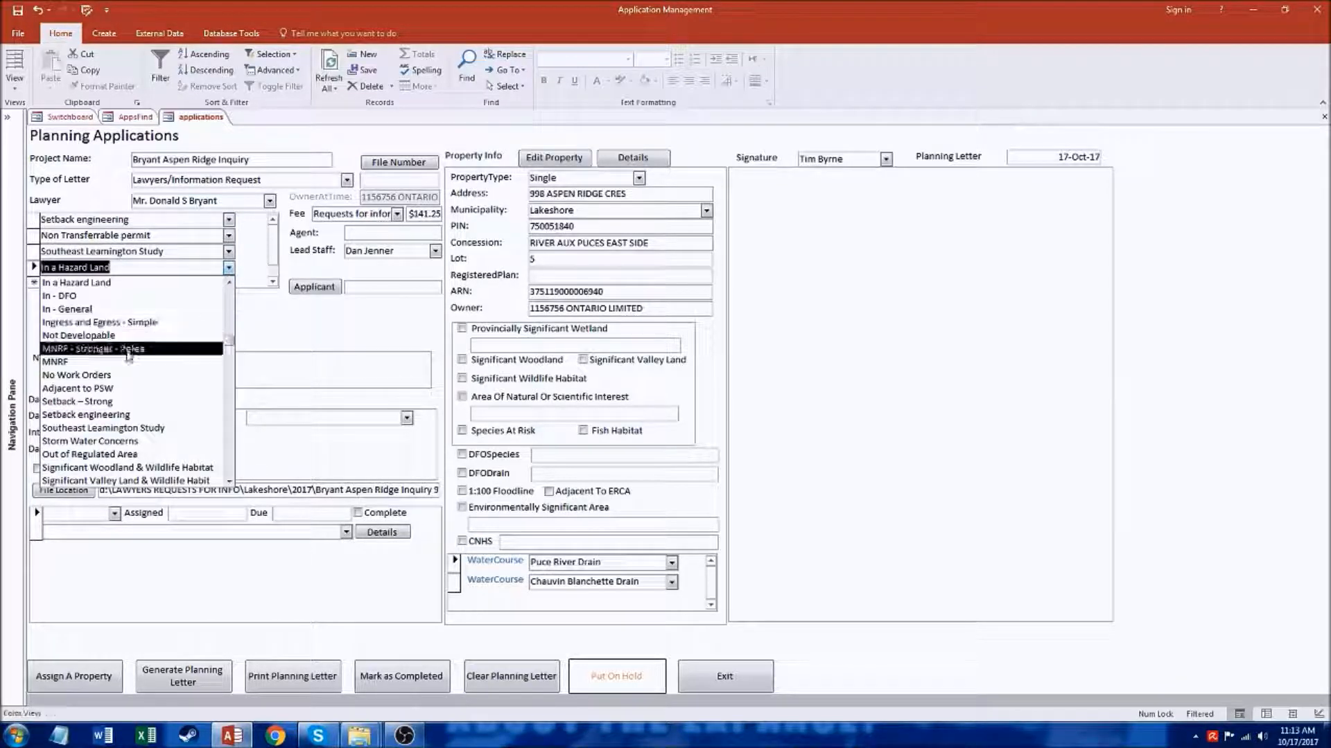
click(155, 359)
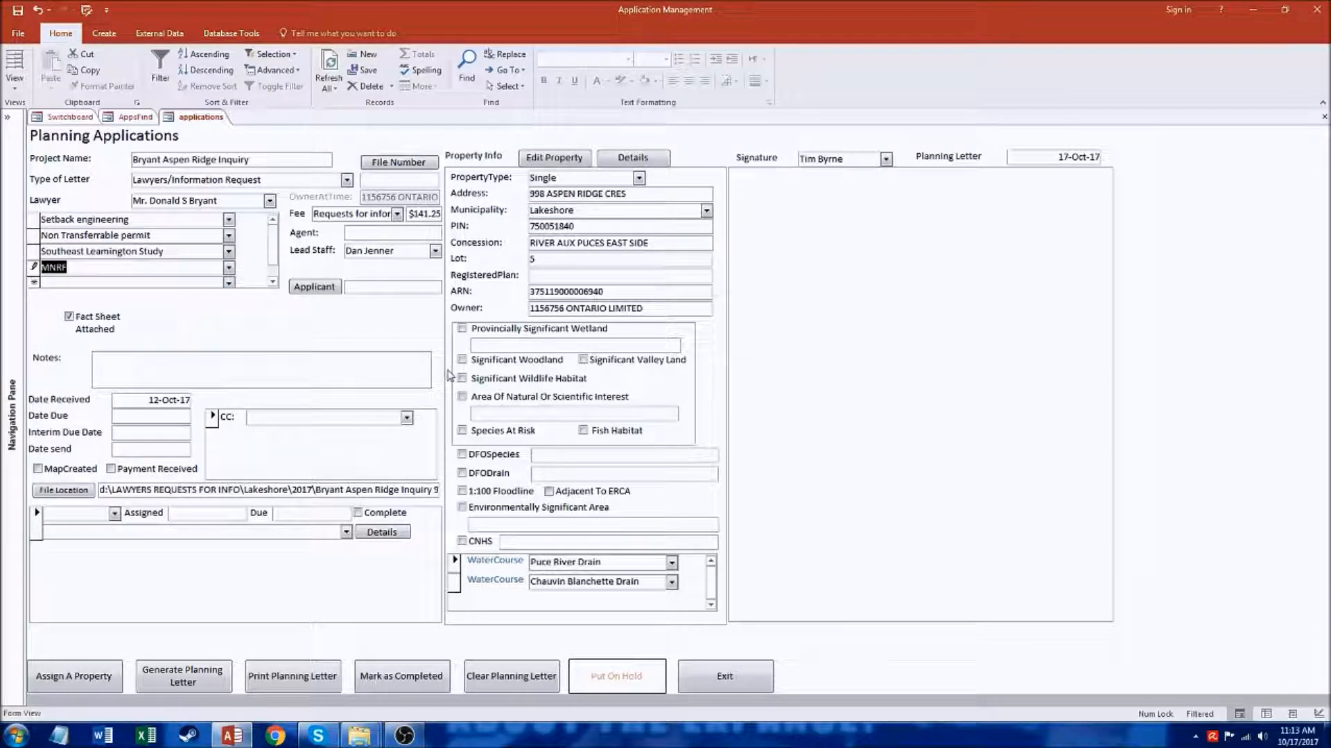
click(213, 682)
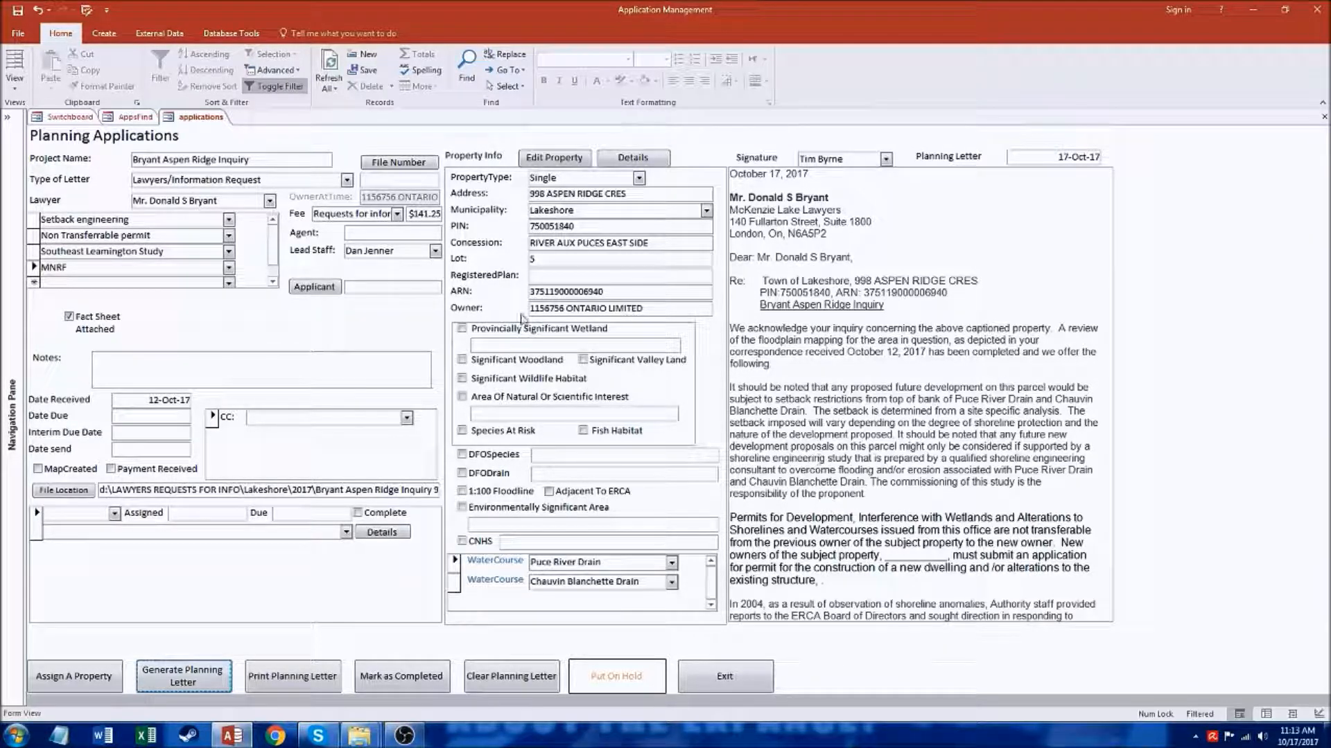
Step: Examine the generated letter's setback paragraph, watercourse names, remaining comments and signature block, and exit the application
drag(149, 223, 35, 220)
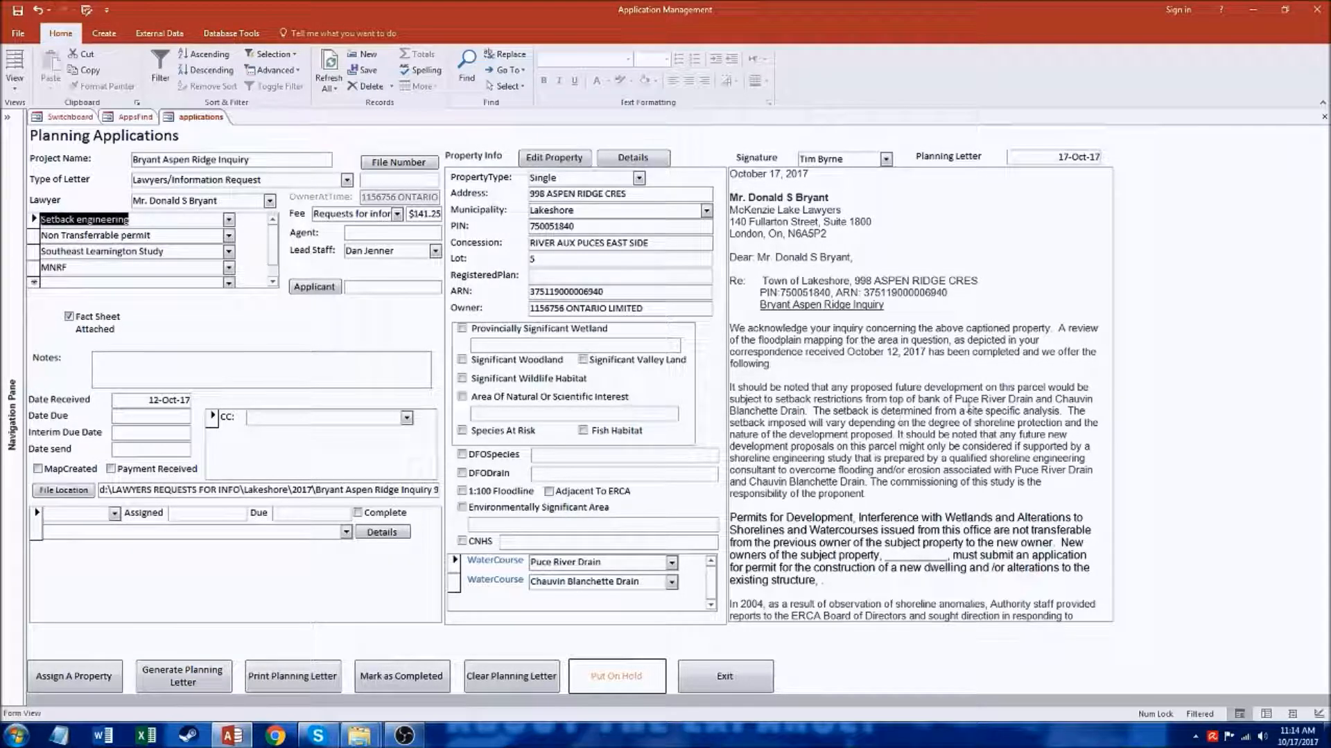
drag(956, 399, 806, 411)
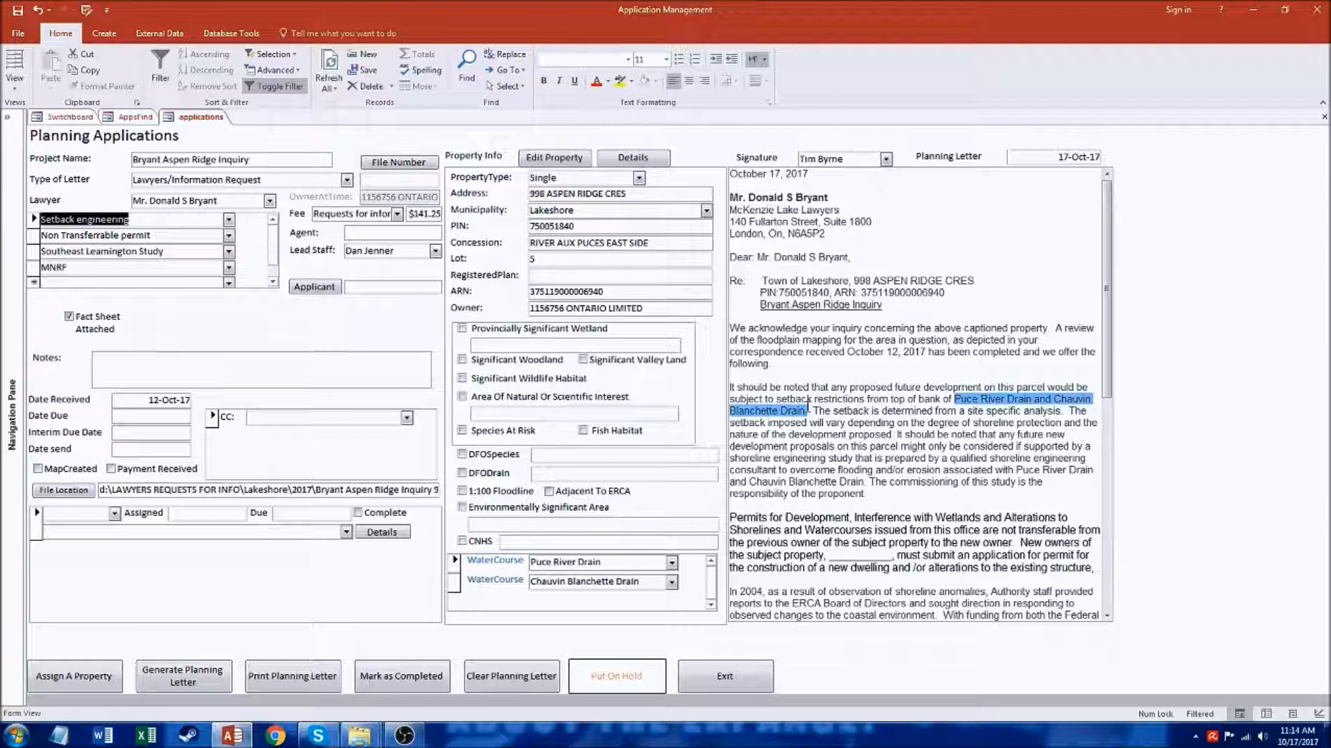
click(1022, 475)
drag(1014, 471, 865, 482)
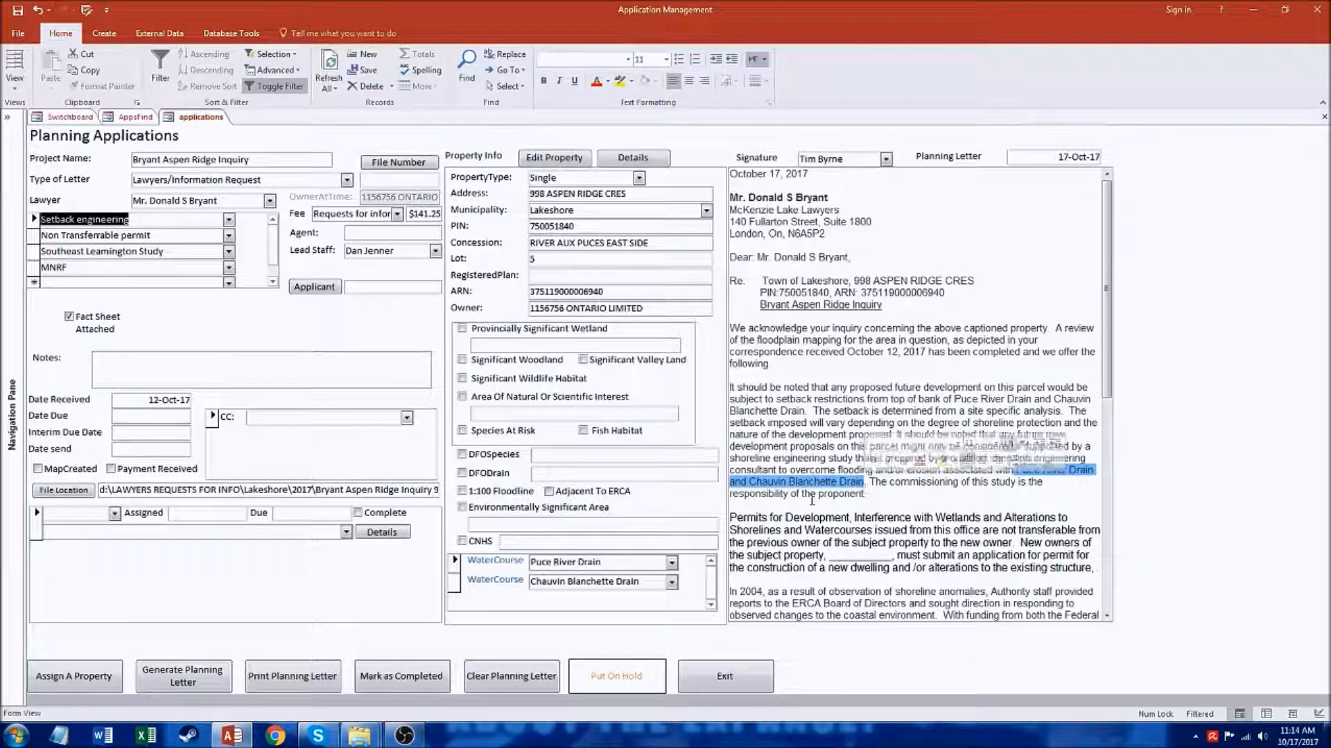
click(923, 495)
scroll(1107, 386, down, 6)
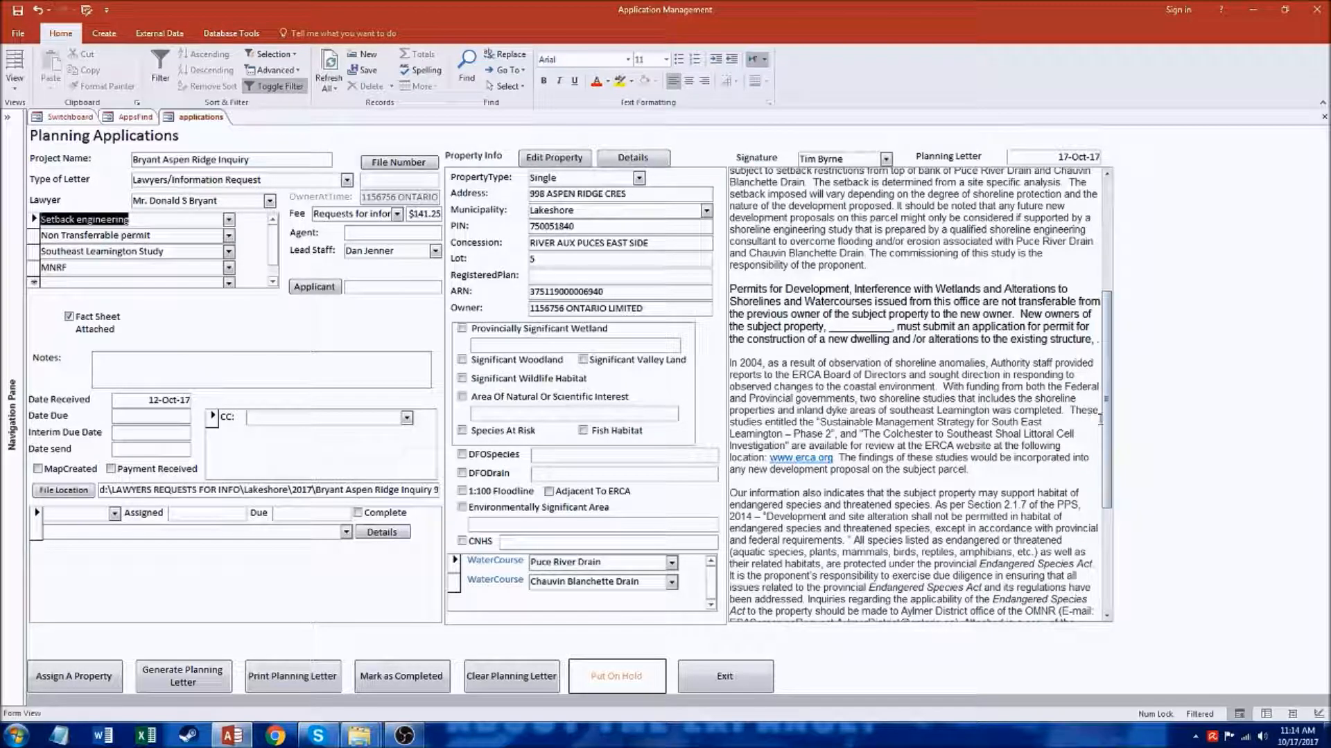
drag(1106, 419, 1107, 526)
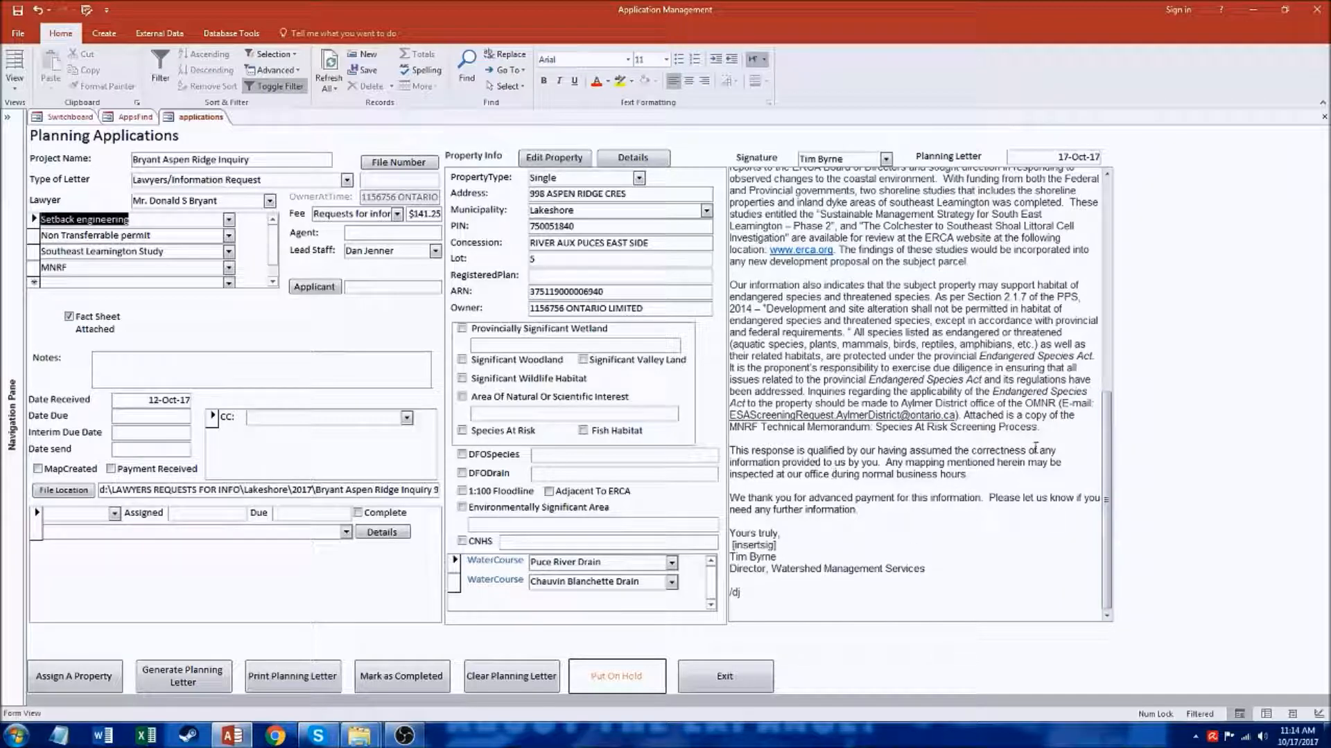
drag(1114, 463, 1108, 250)
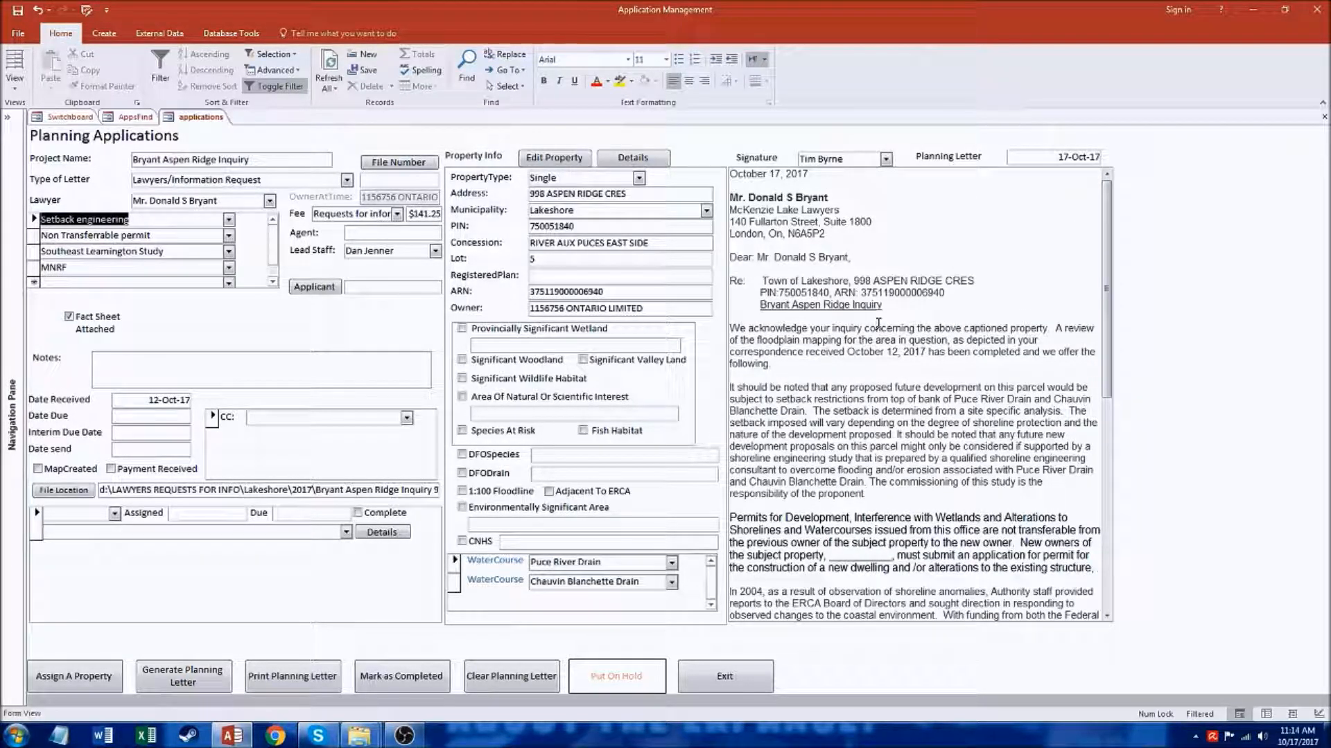
mouse_move(1107, 298)
mouse_down()
mouse_move(1090, 542)
mouse_move(1112, 279)
mouse_up()
click(727, 679)
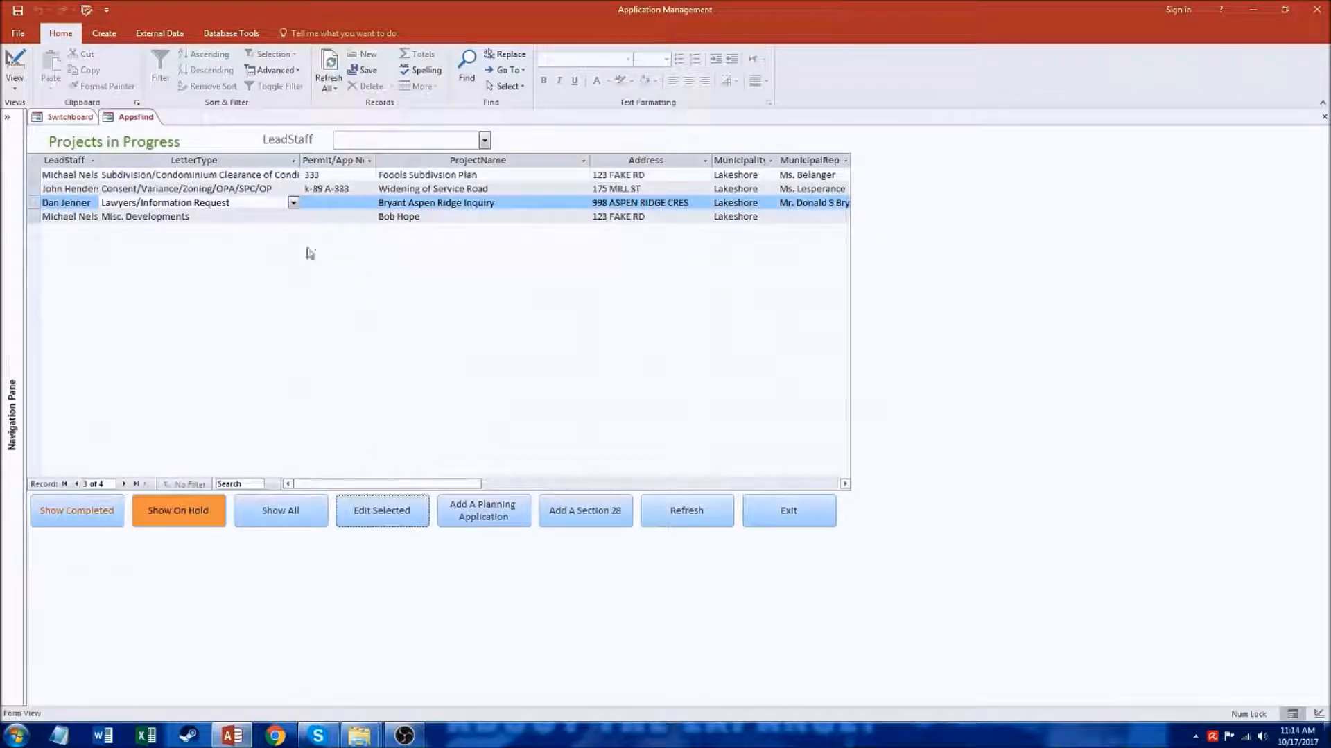
Step: Open the Widening of Service Road application for editing and clear its planning letter
click(354, 190)
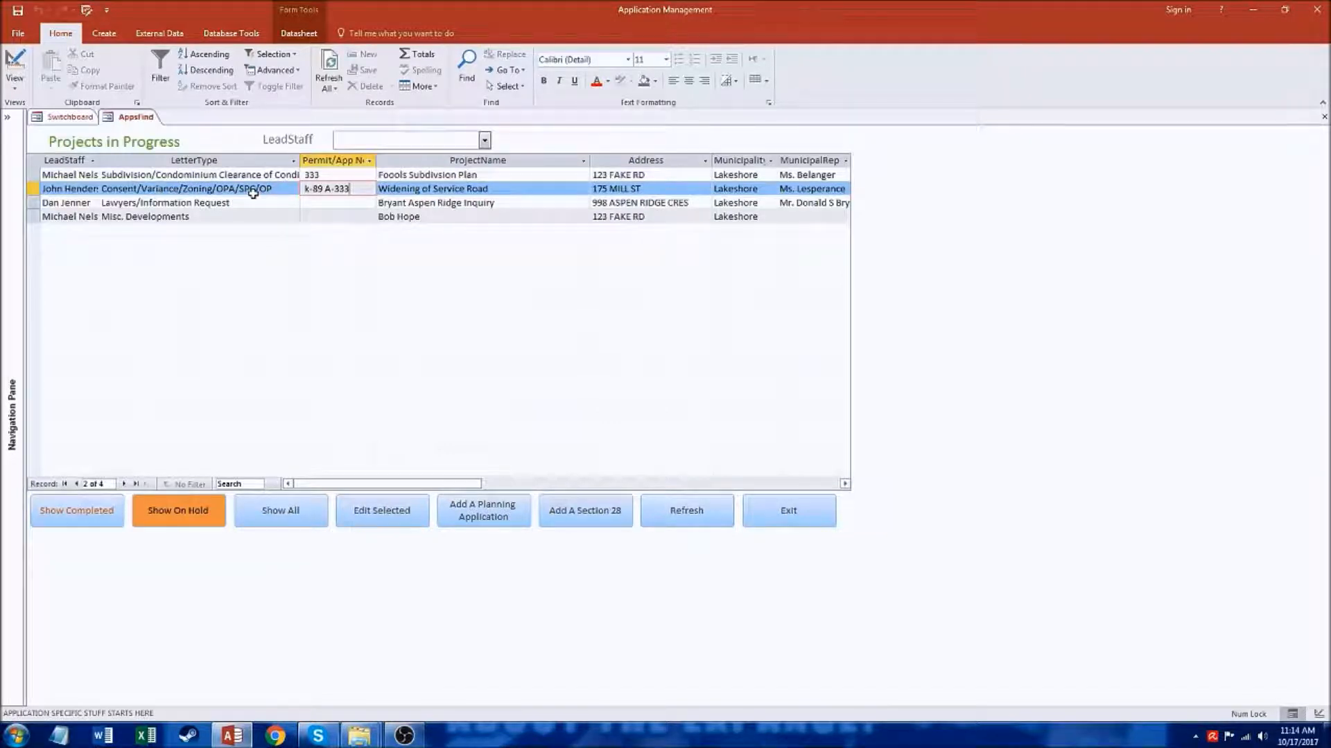
click(404, 511)
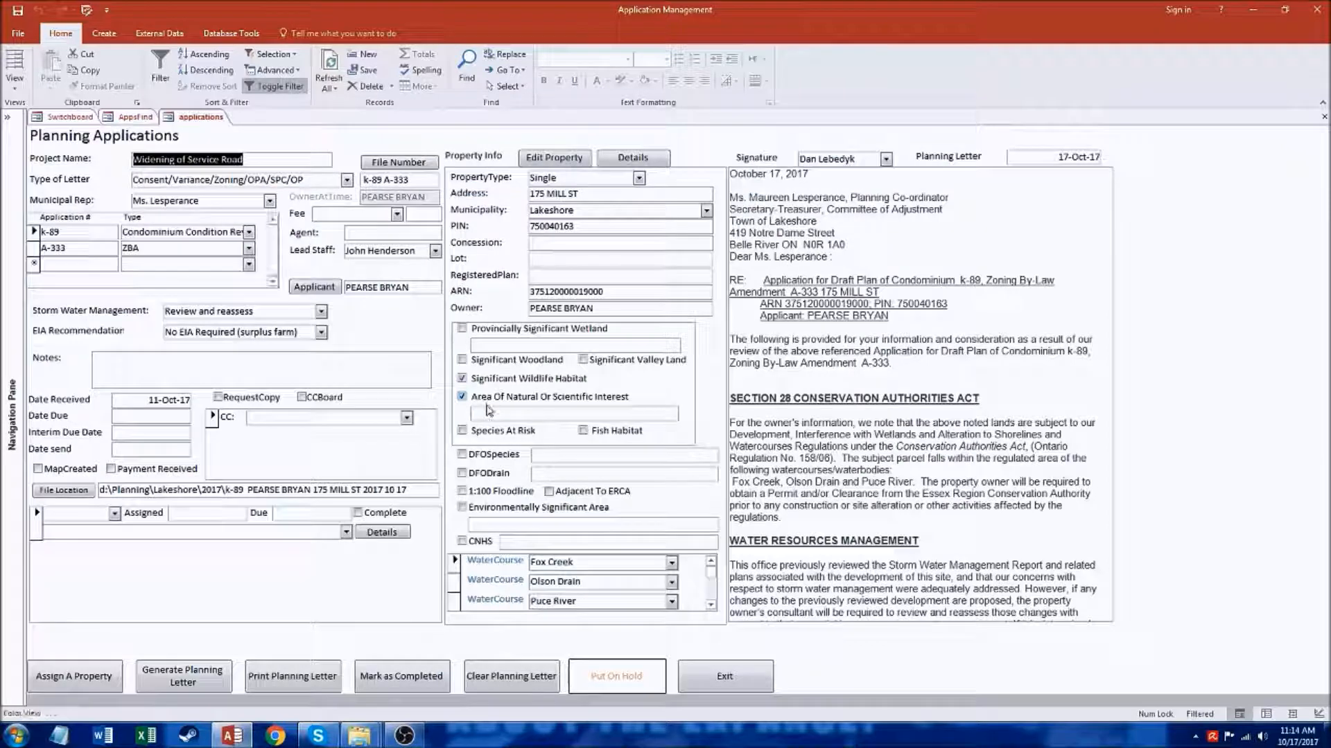
click(504, 679)
click(714, 413)
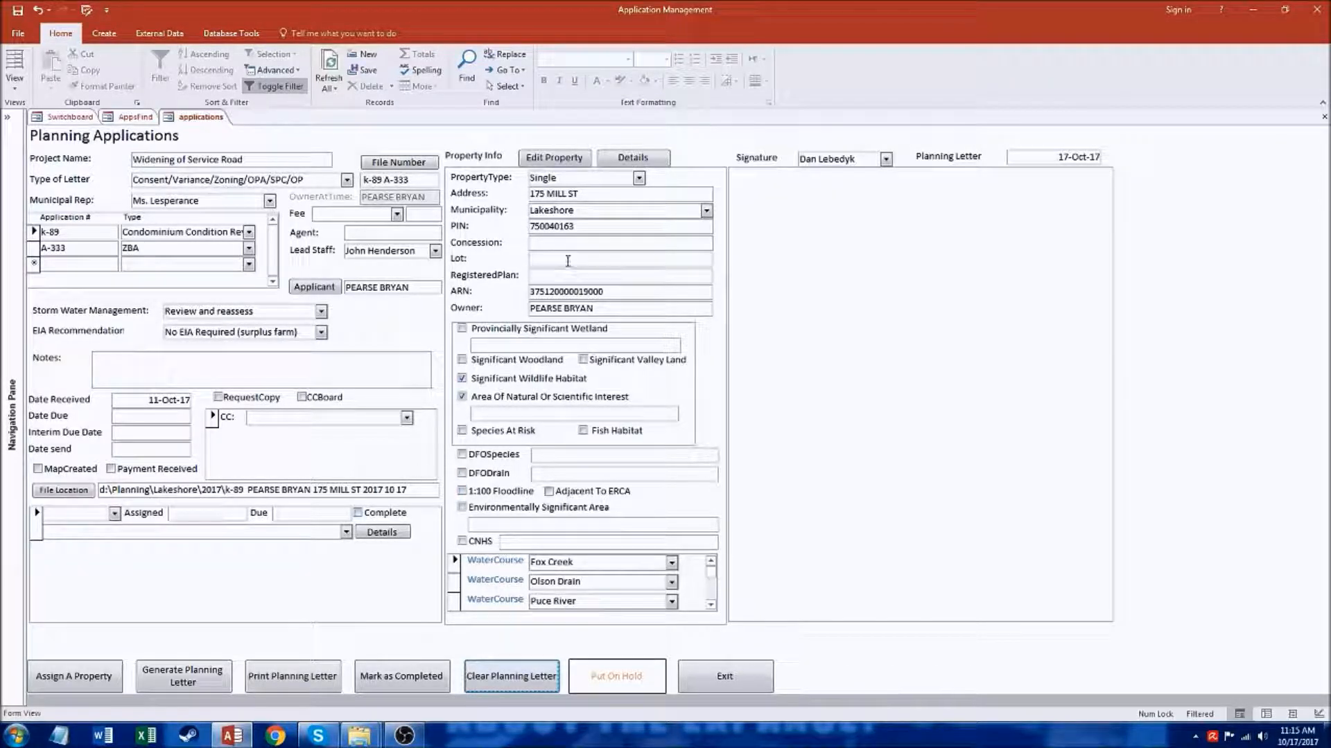
Step: View the details of the application's property, including its watercourses and phone calls, and return to the application
click(632, 165)
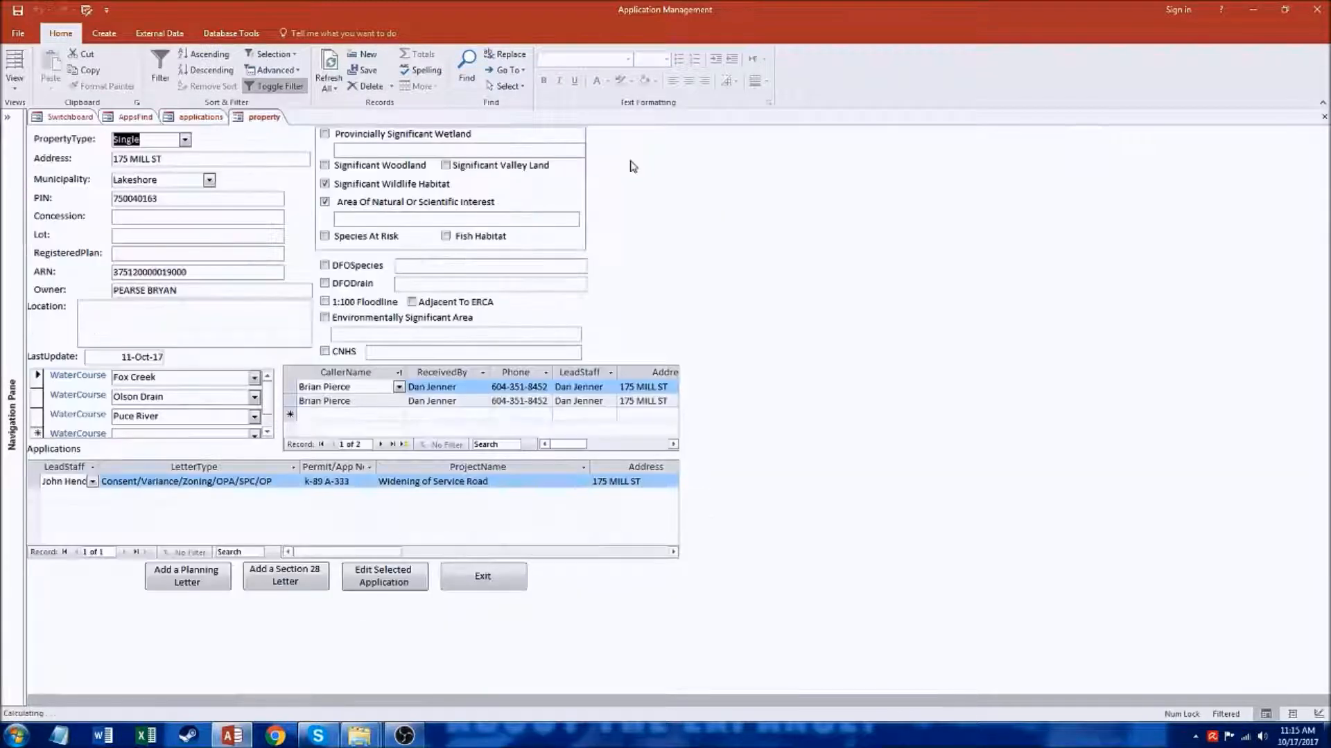
click(483, 579)
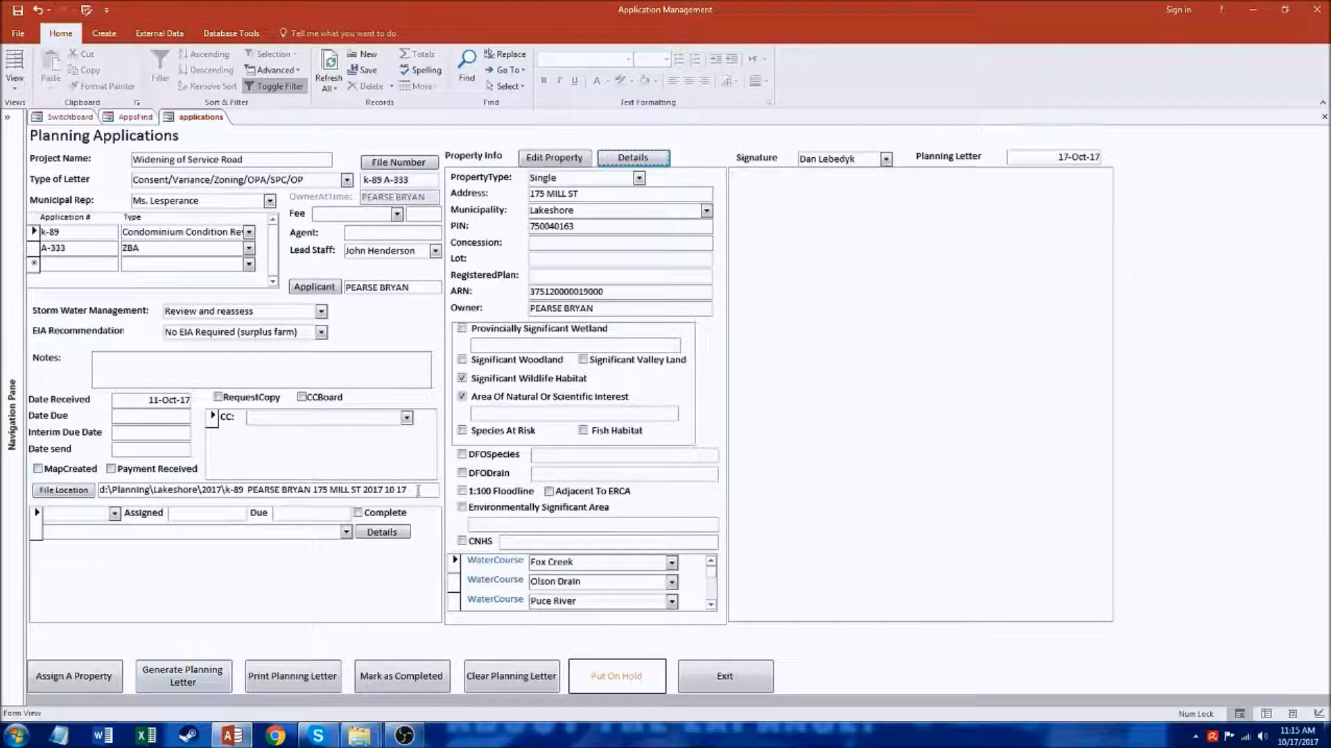
Step: Create the application's file location folder and inspect it under Planning\Lakeshore\2017 on the D: drive in Windows Explorer
drag(418, 490, 78, 488)
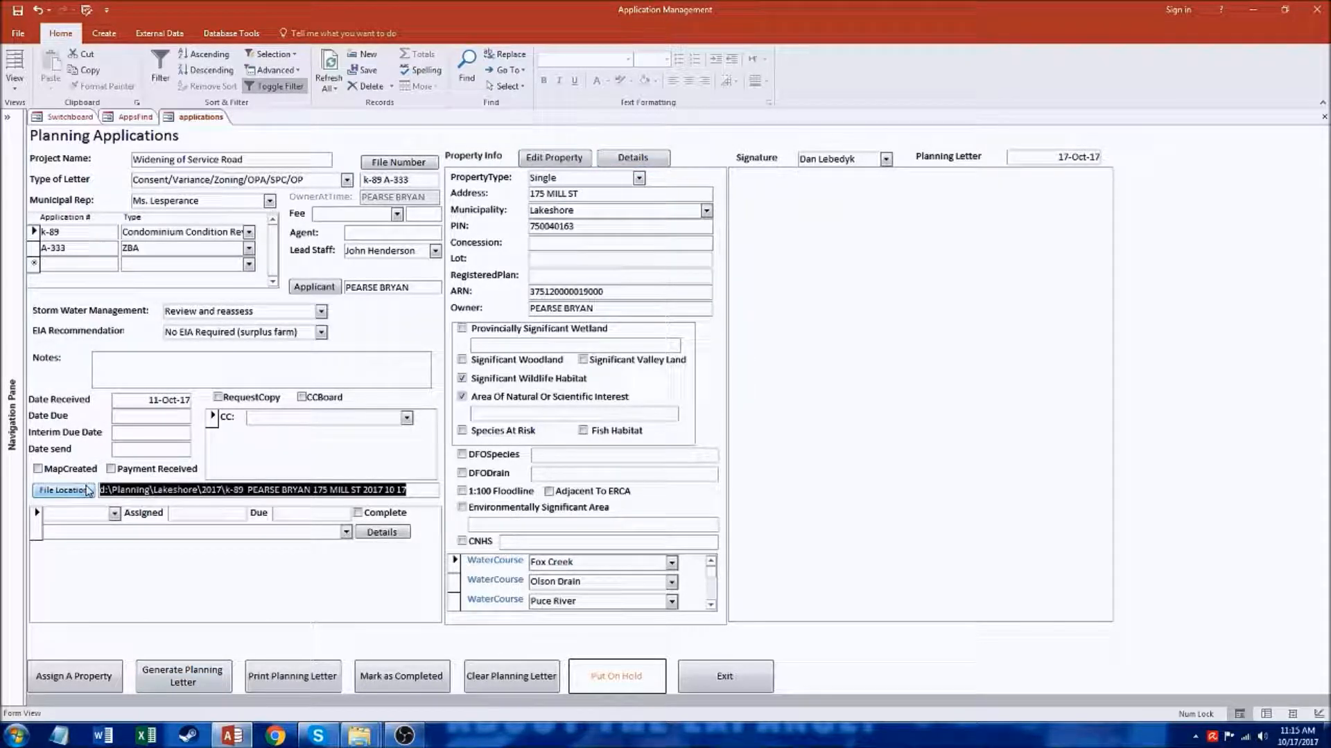
click(85, 490)
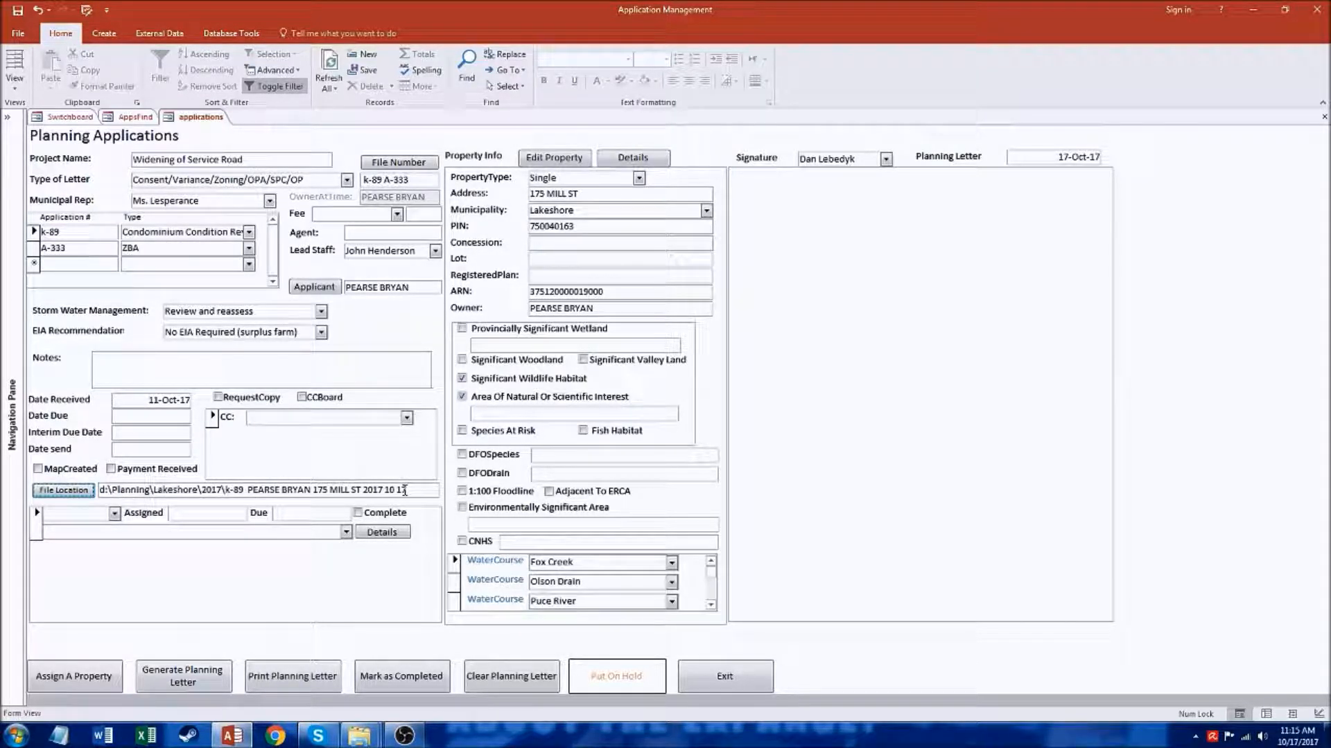
mouse_move(371, 742)
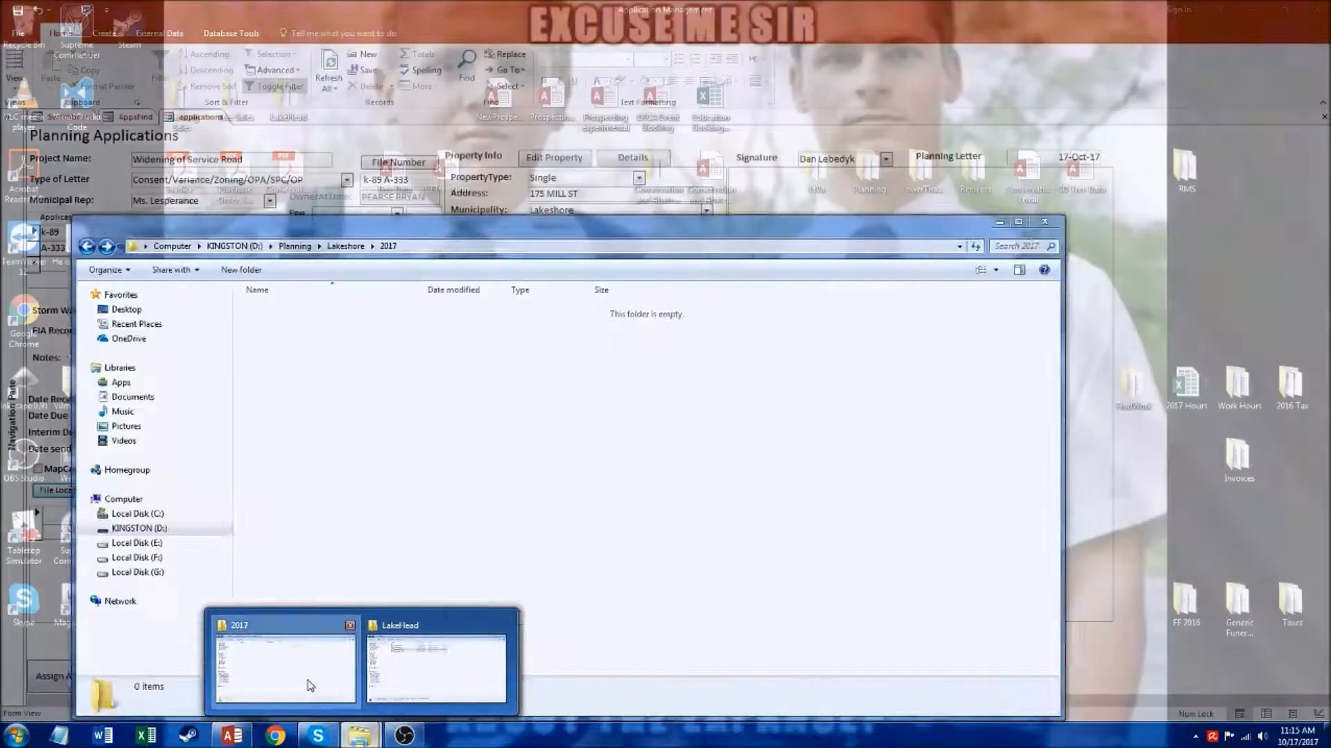
click(309, 669)
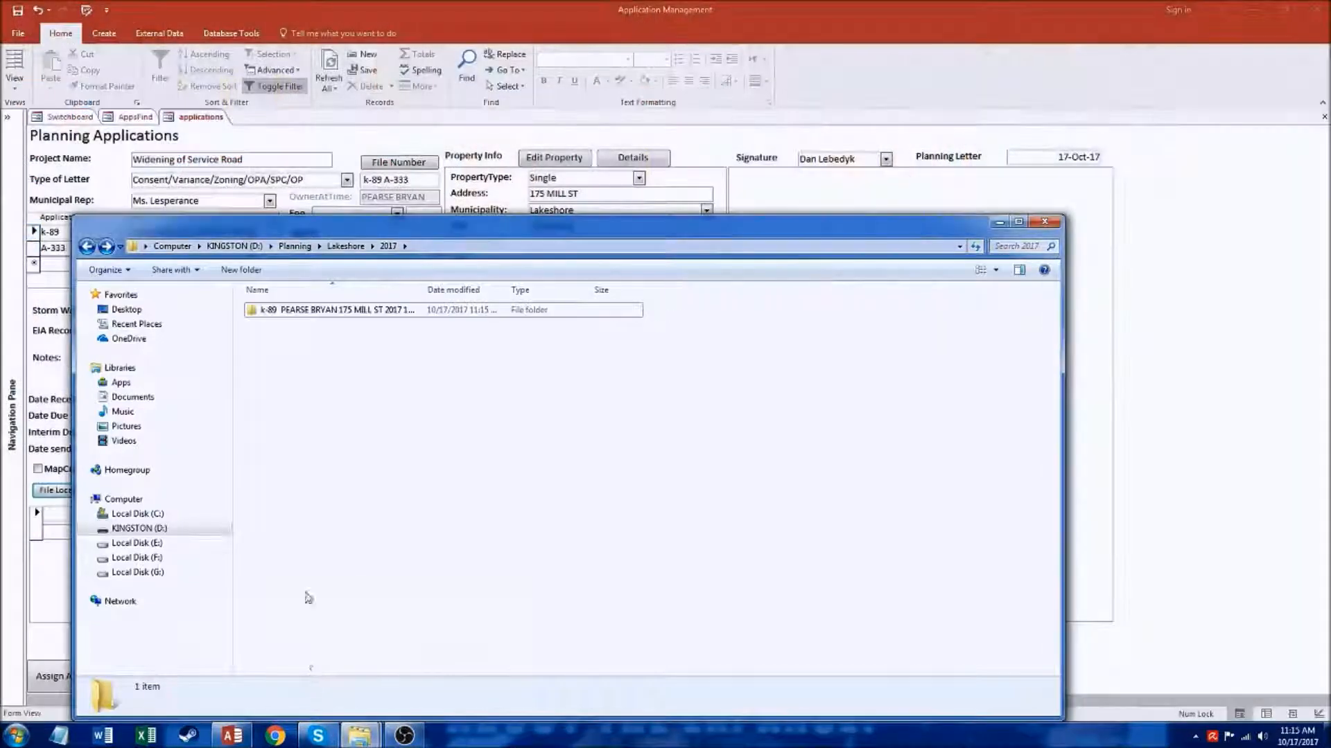
double_click(338, 316)
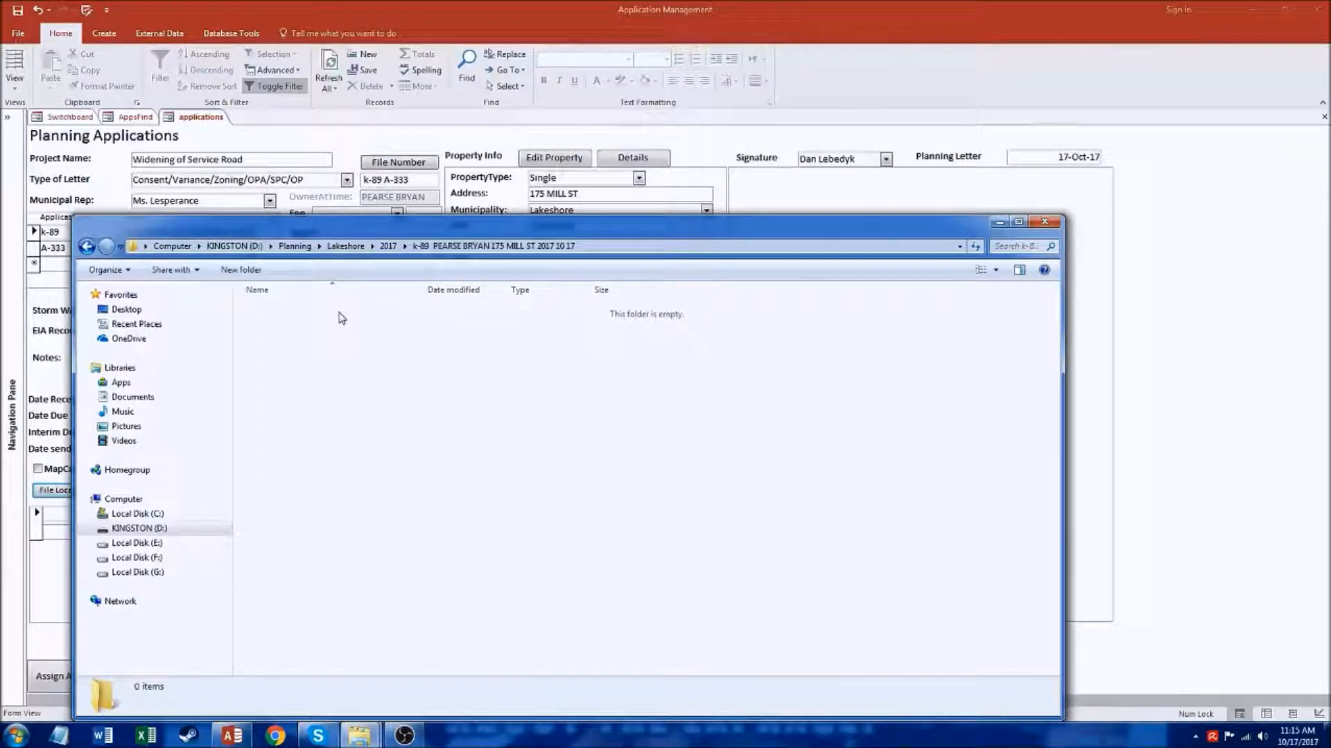
click(86, 246)
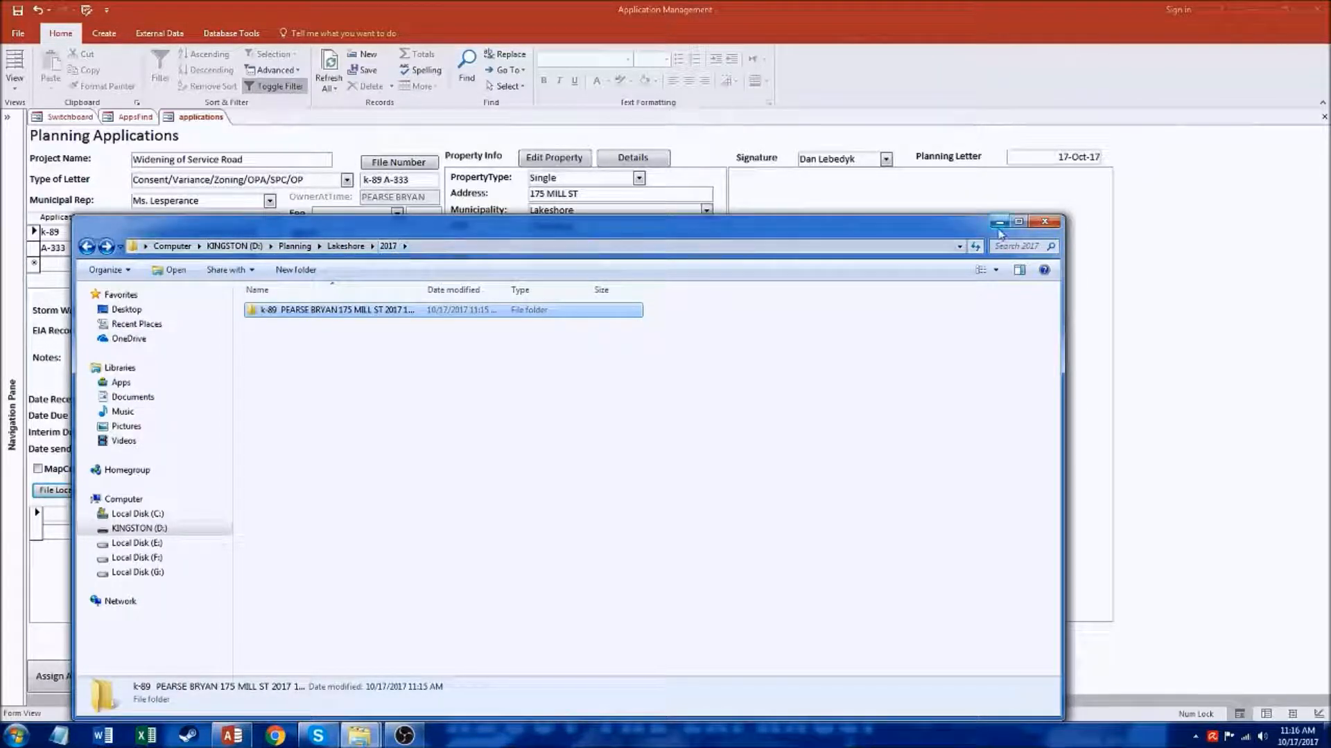
click(1053, 225)
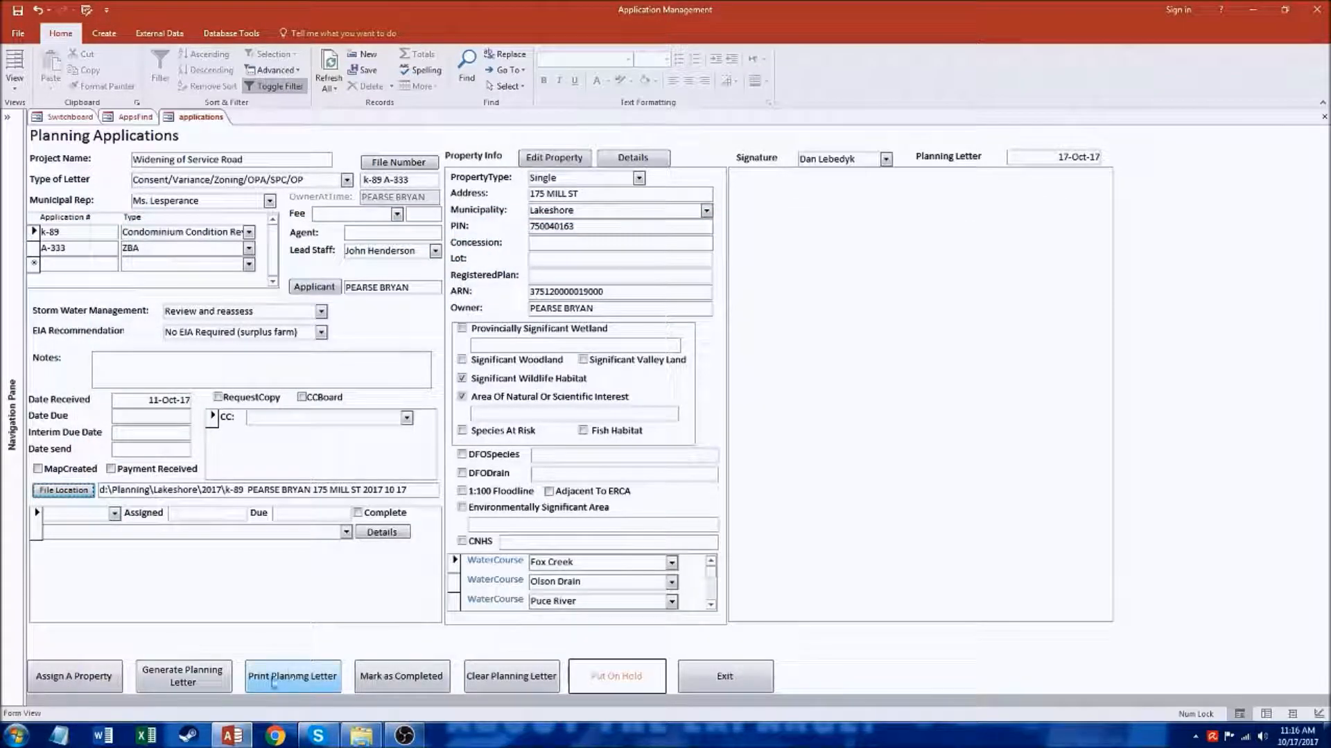
Step: Generate the planning letter for the Widening of Service Road application and review its text down to the signature block
click(185, 679)
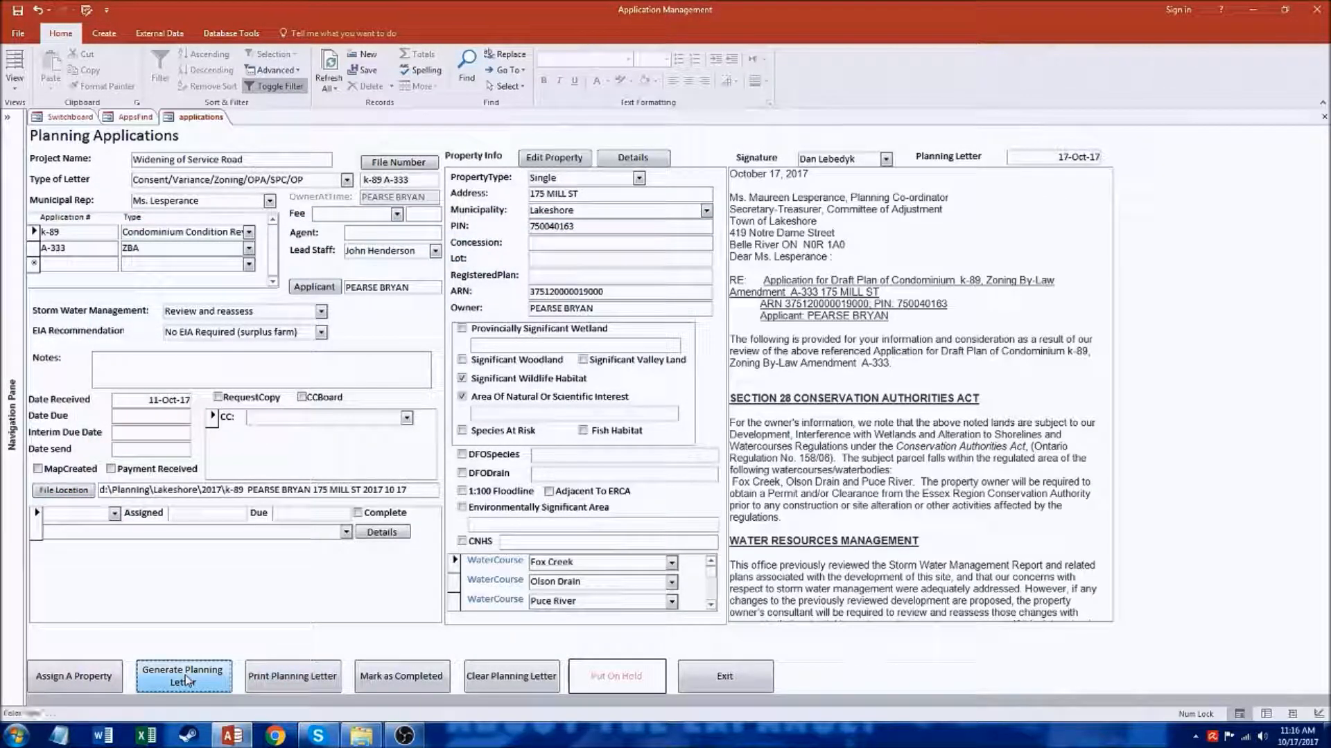
drag(1111, 305, 1116, 402)
click(976, 334)
drag(1109, 323, 1120, 489)
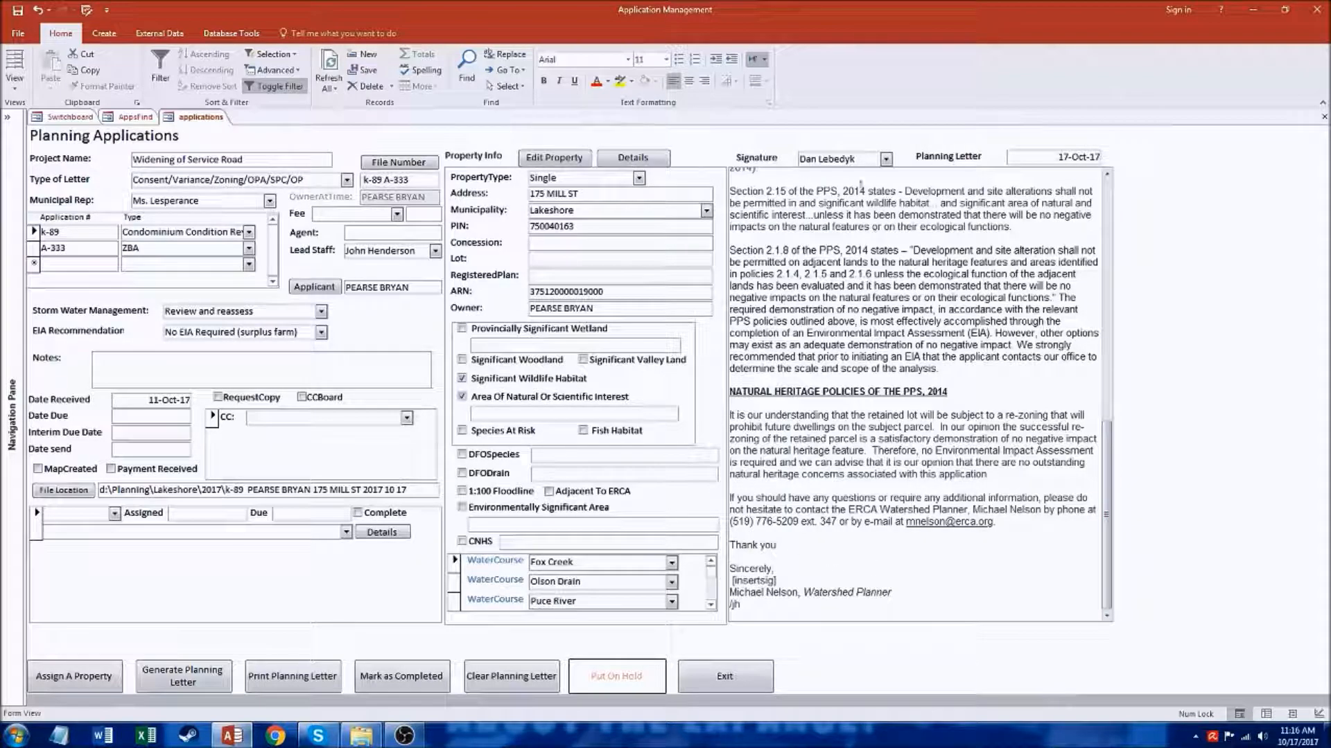
drag(861, 159, 798, 159)
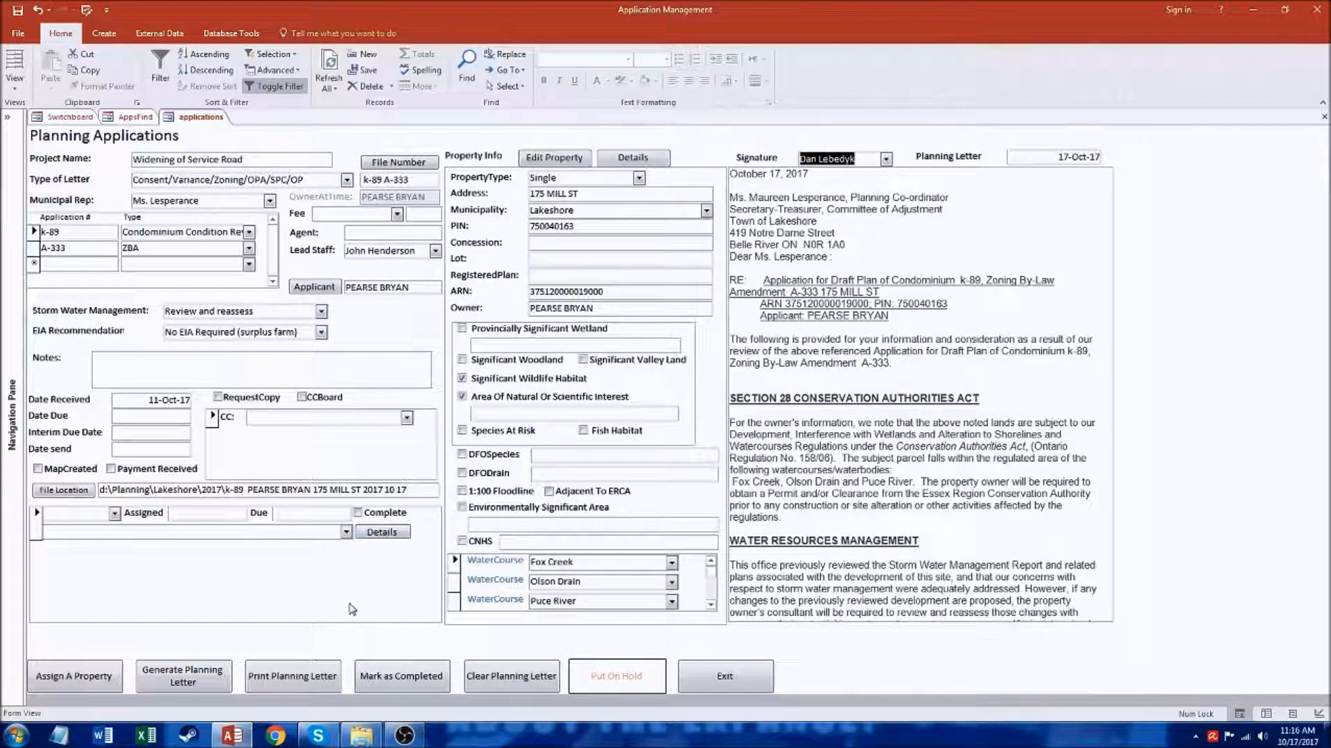
Step: Assign a staff member to the application with a due date of 24-Oct-17
click(113, 514)
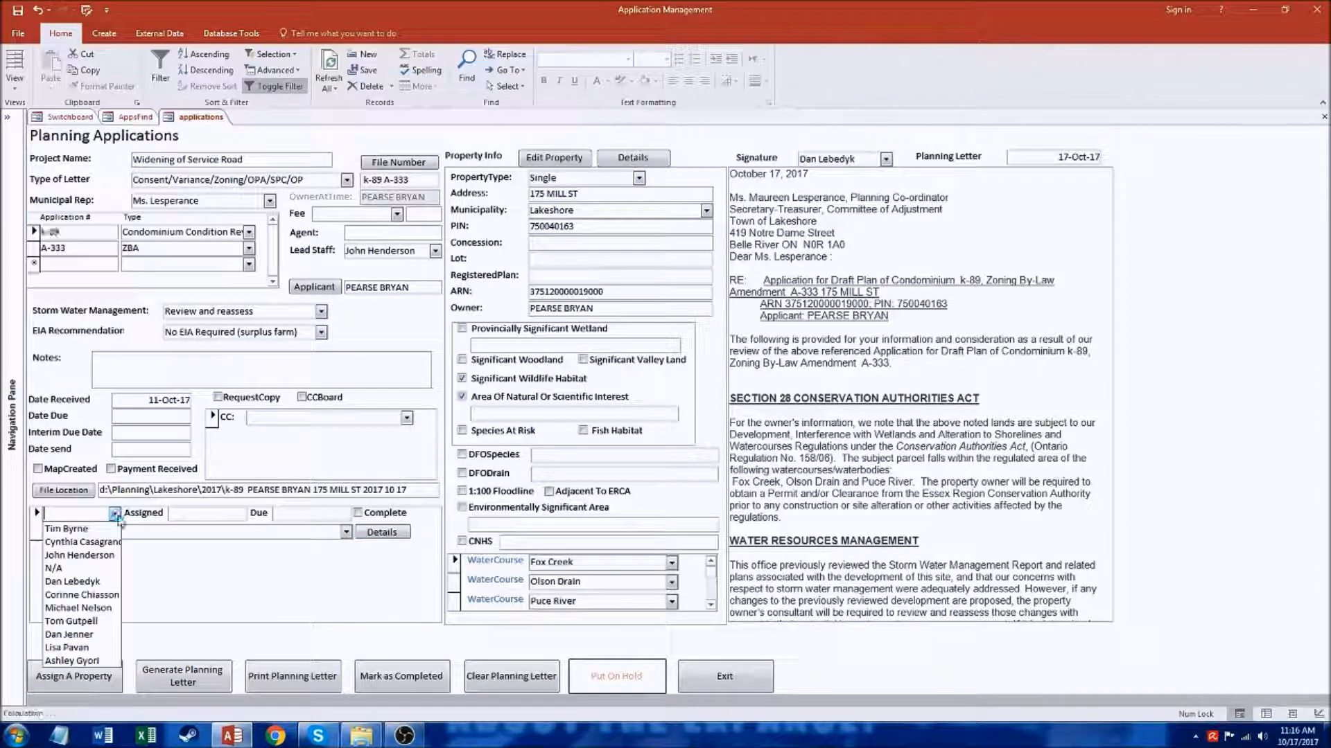
click(69, 621)
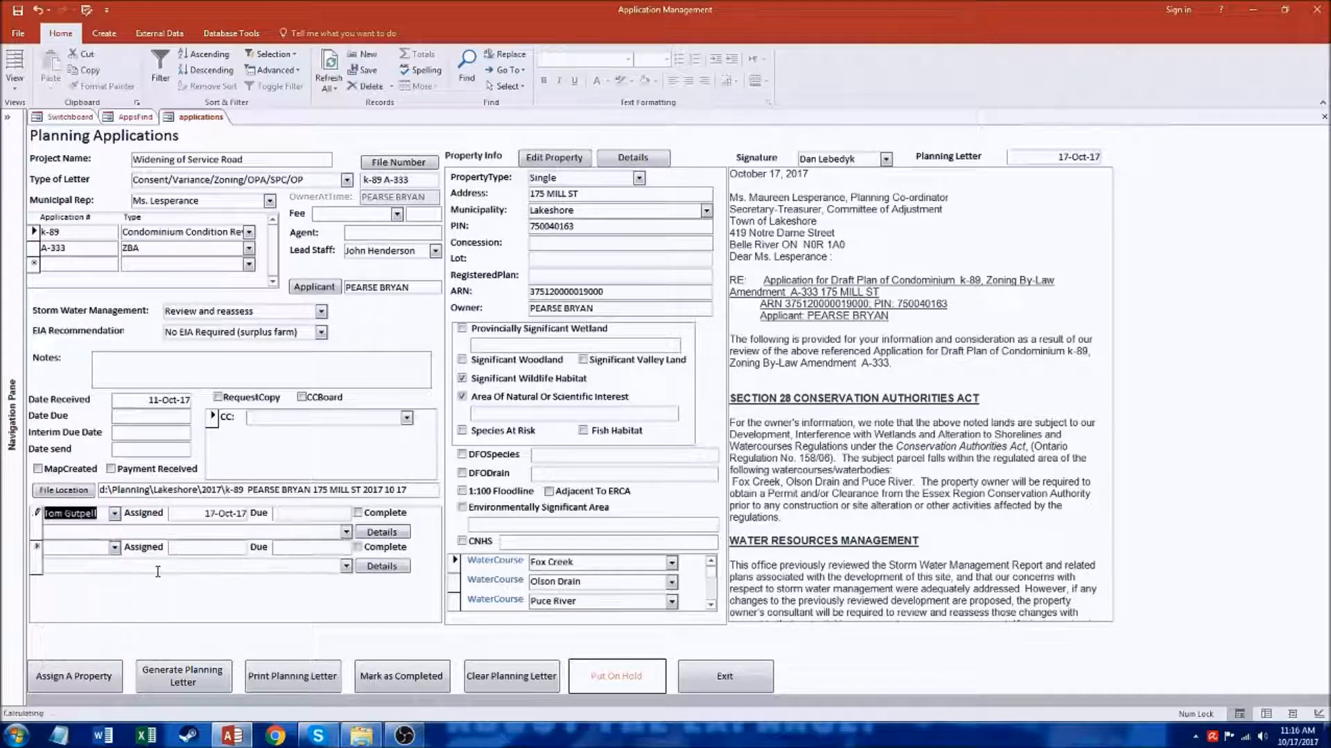
click(316, 515)
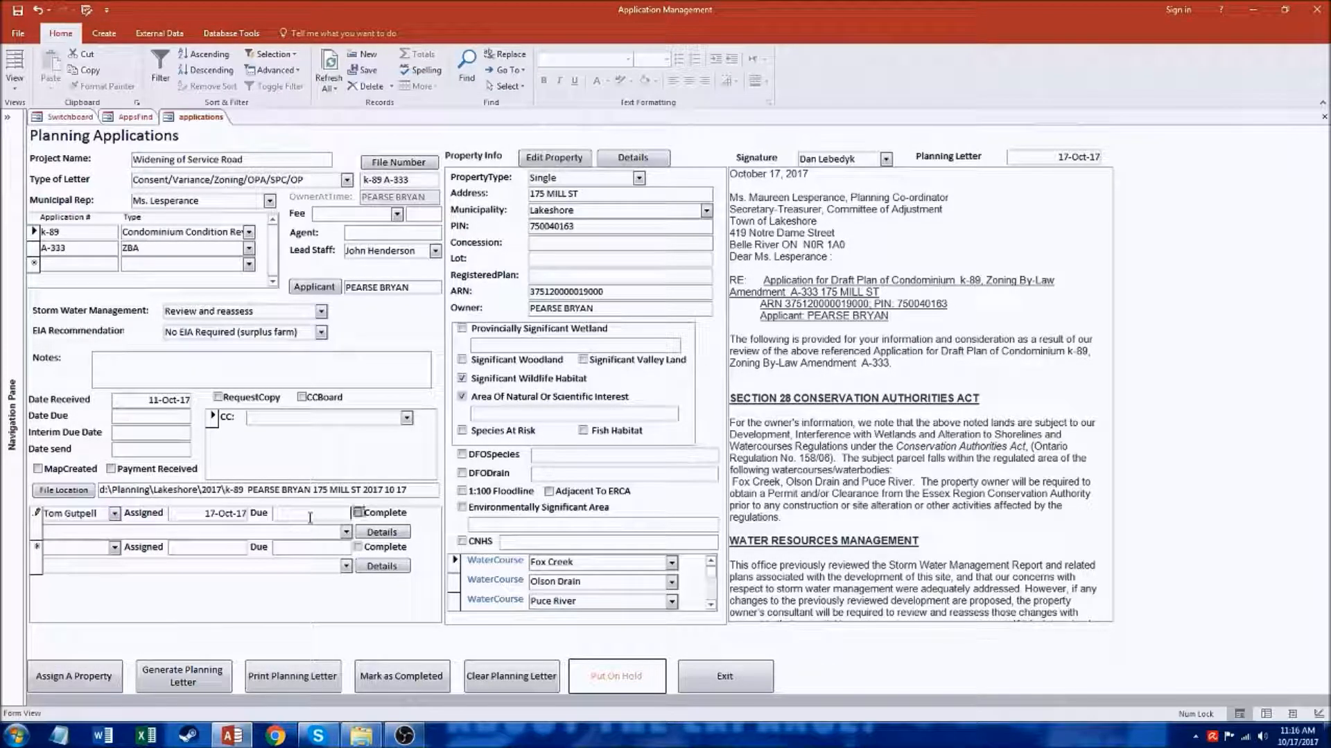
click(360, 515)
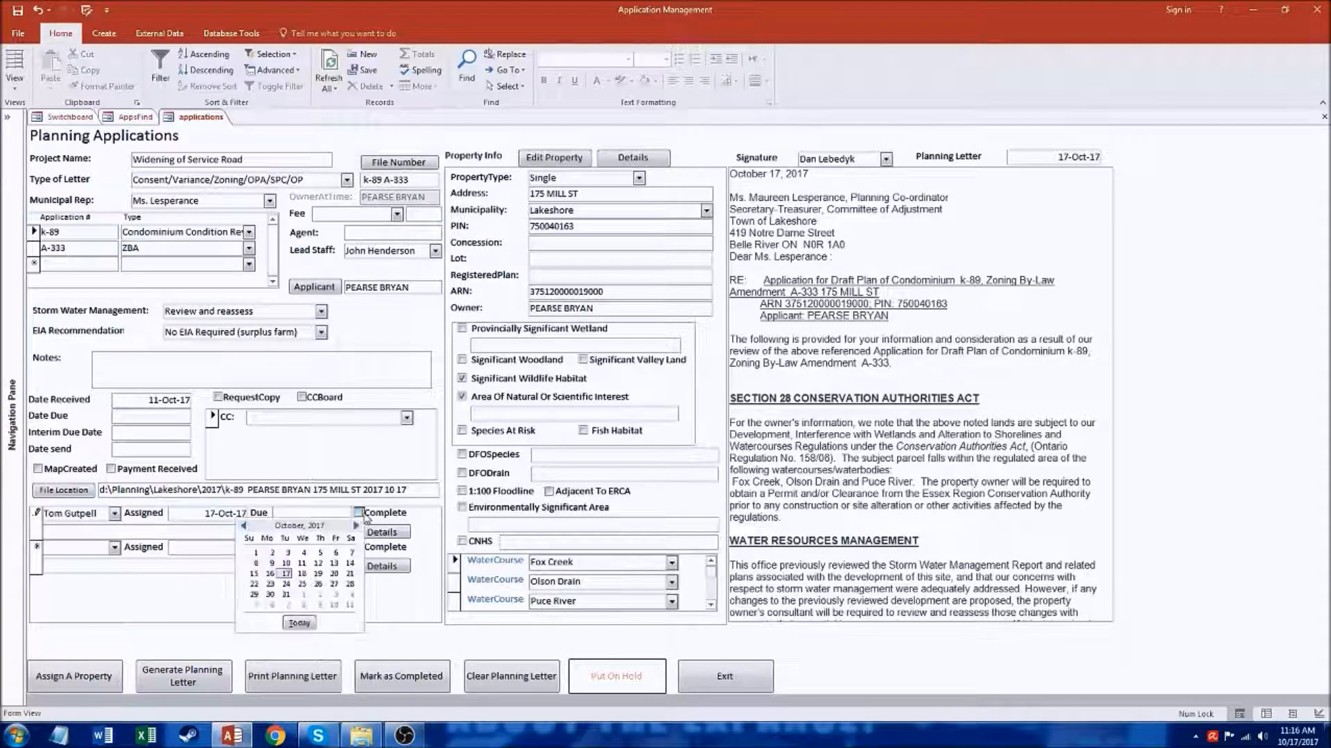
click(286, 584)
Step: Enter the assignment's note asking the staff member to review GIS on this property and report any changes
click(199, 534)
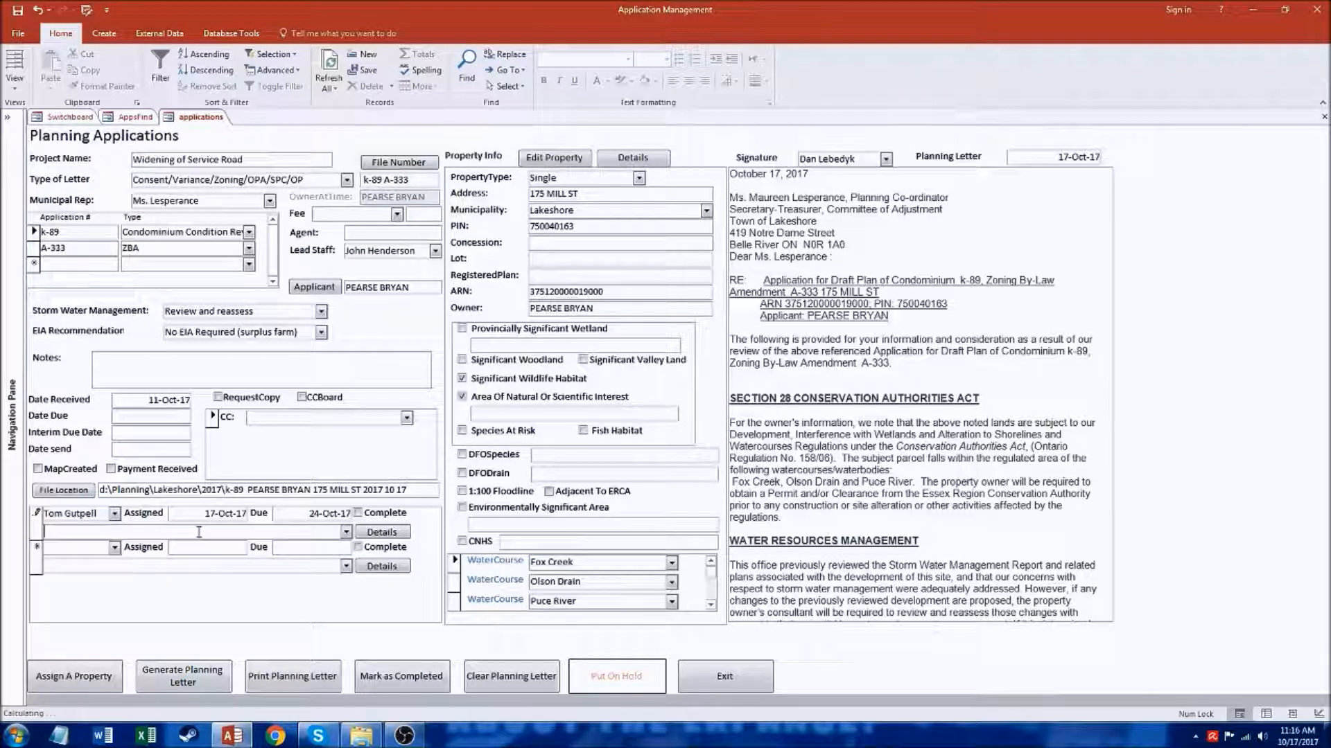
text(Tom review)
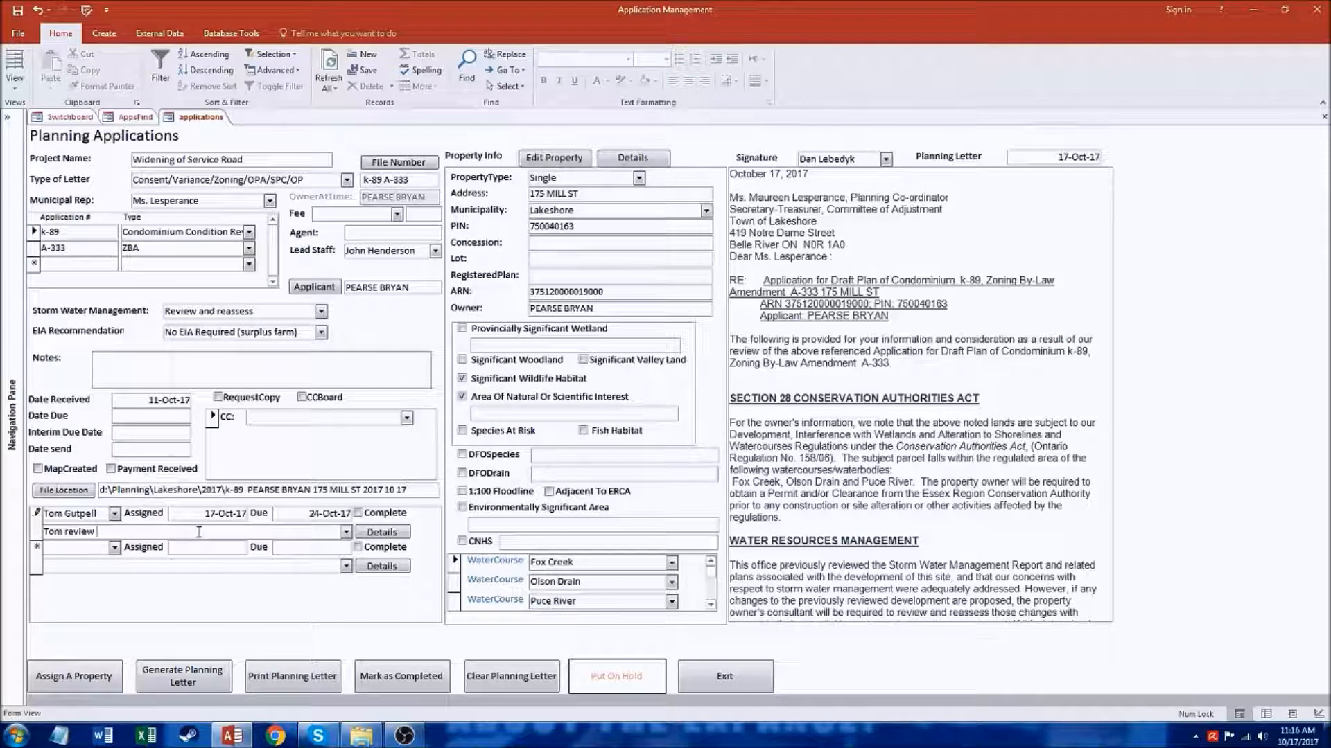
text( GIS on this pro)
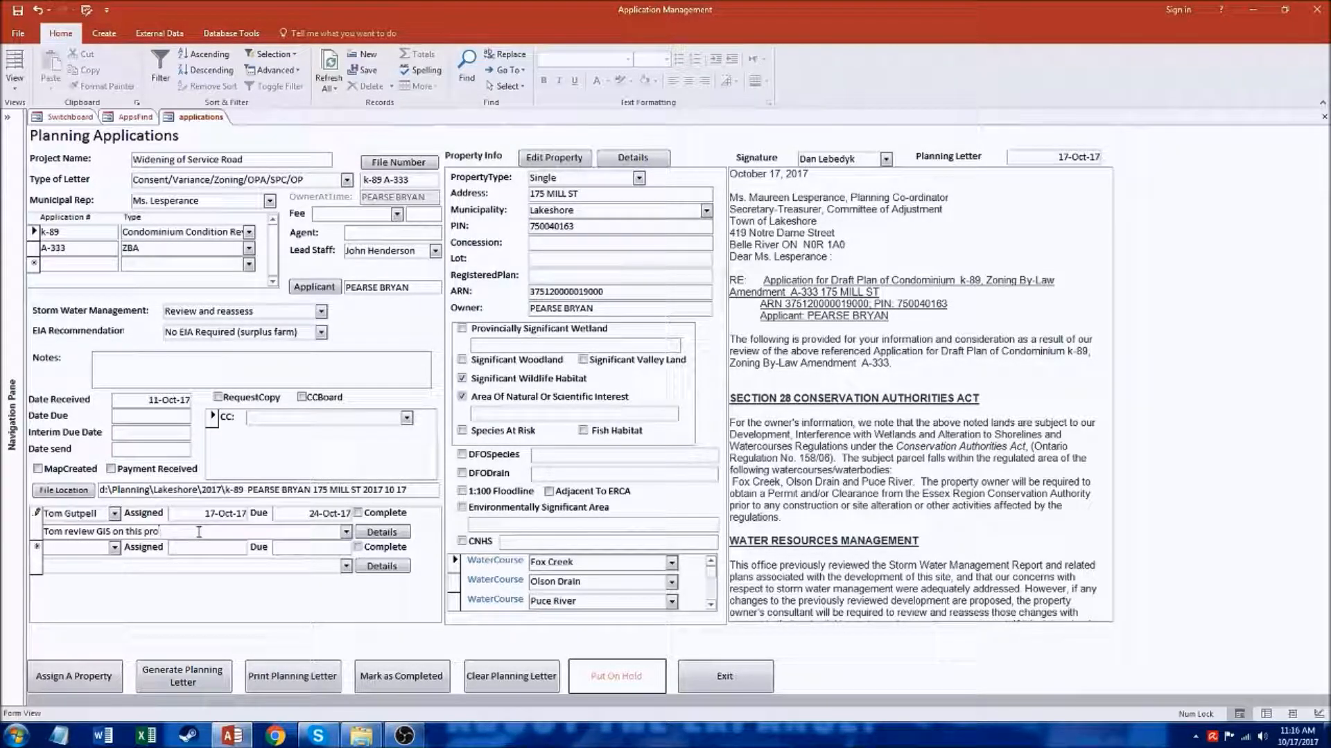
text(perty.  Notif)
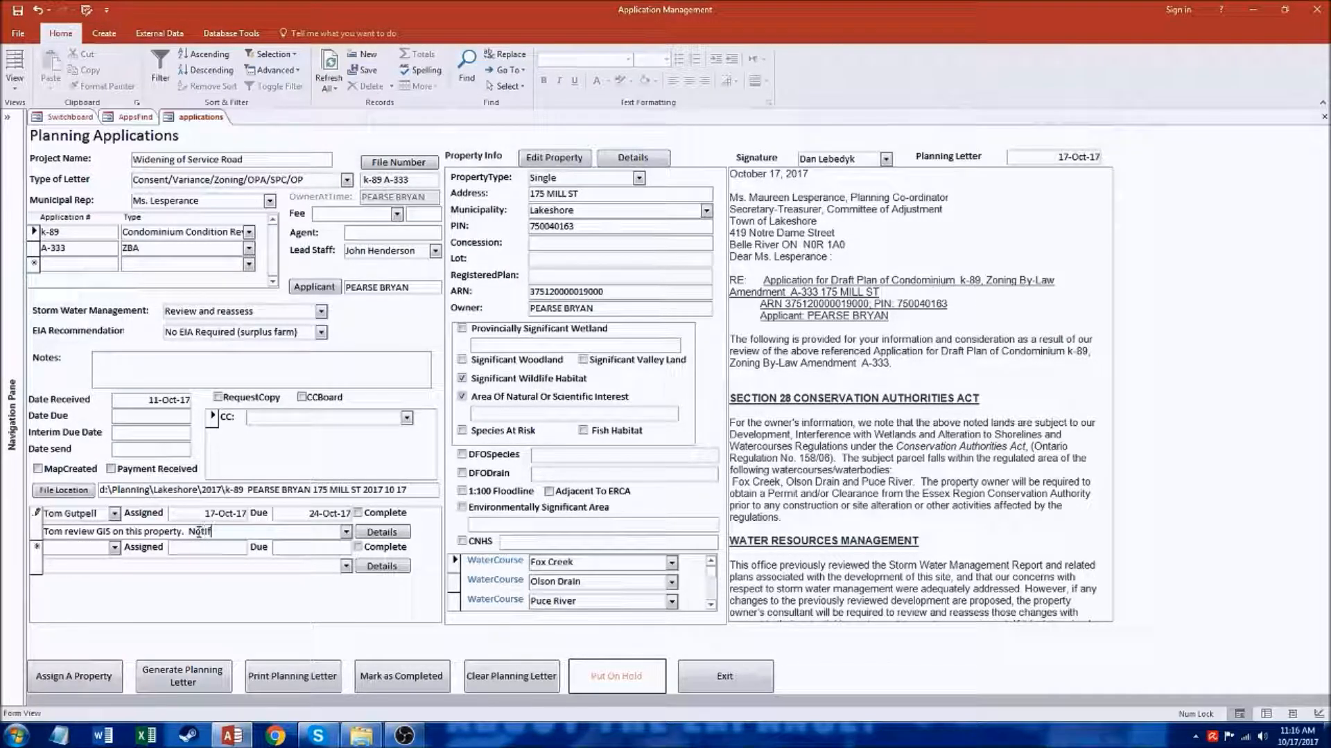
text(y me of any changes.)
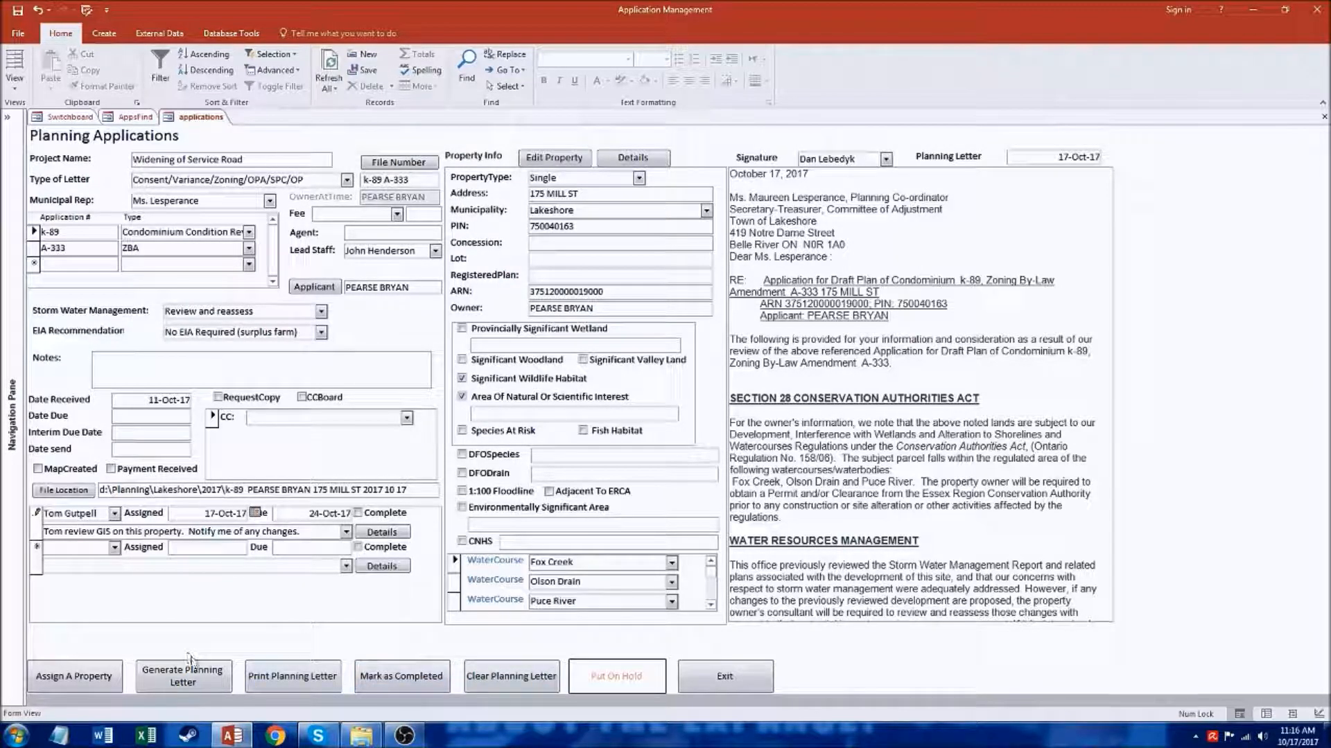
Step: Produce the printable Word version of the planning letter and examine the watercourse names in the application's Section 28 paragraph
click(297, 684)
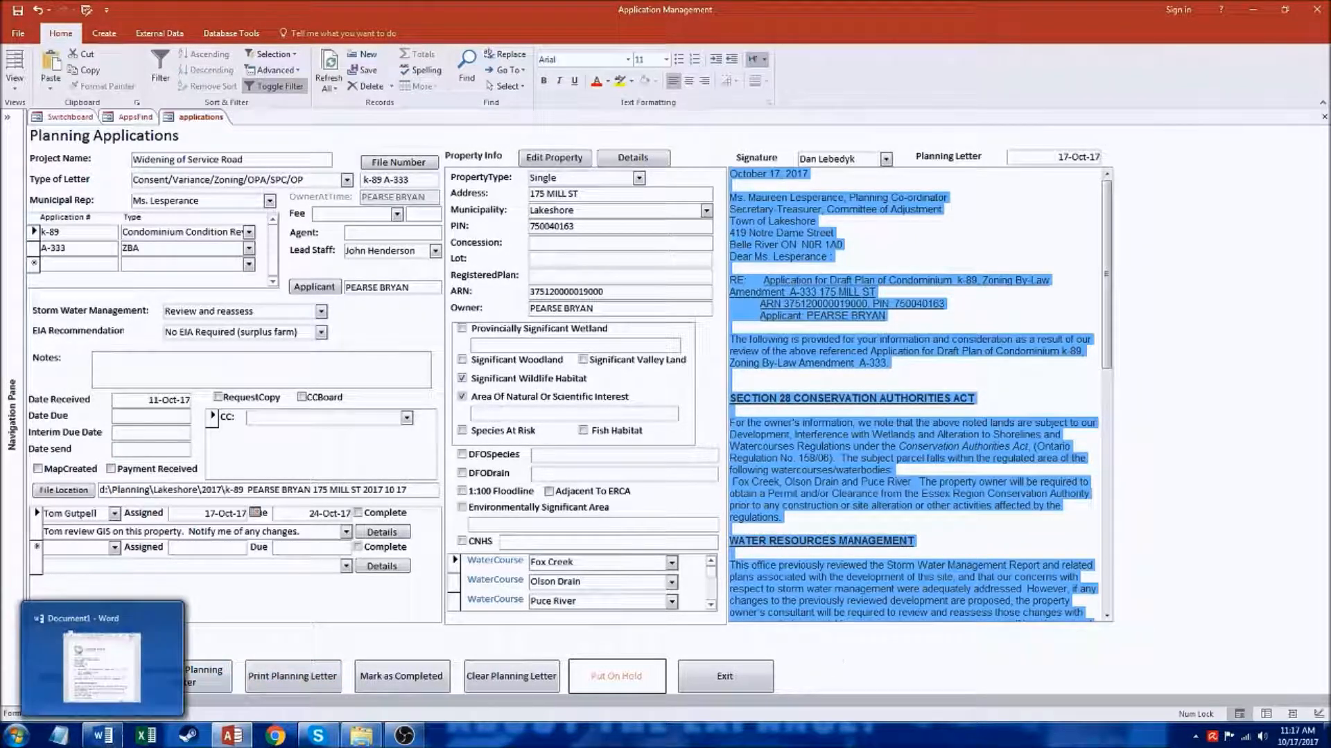
click(861, 414)
click(901, 364)
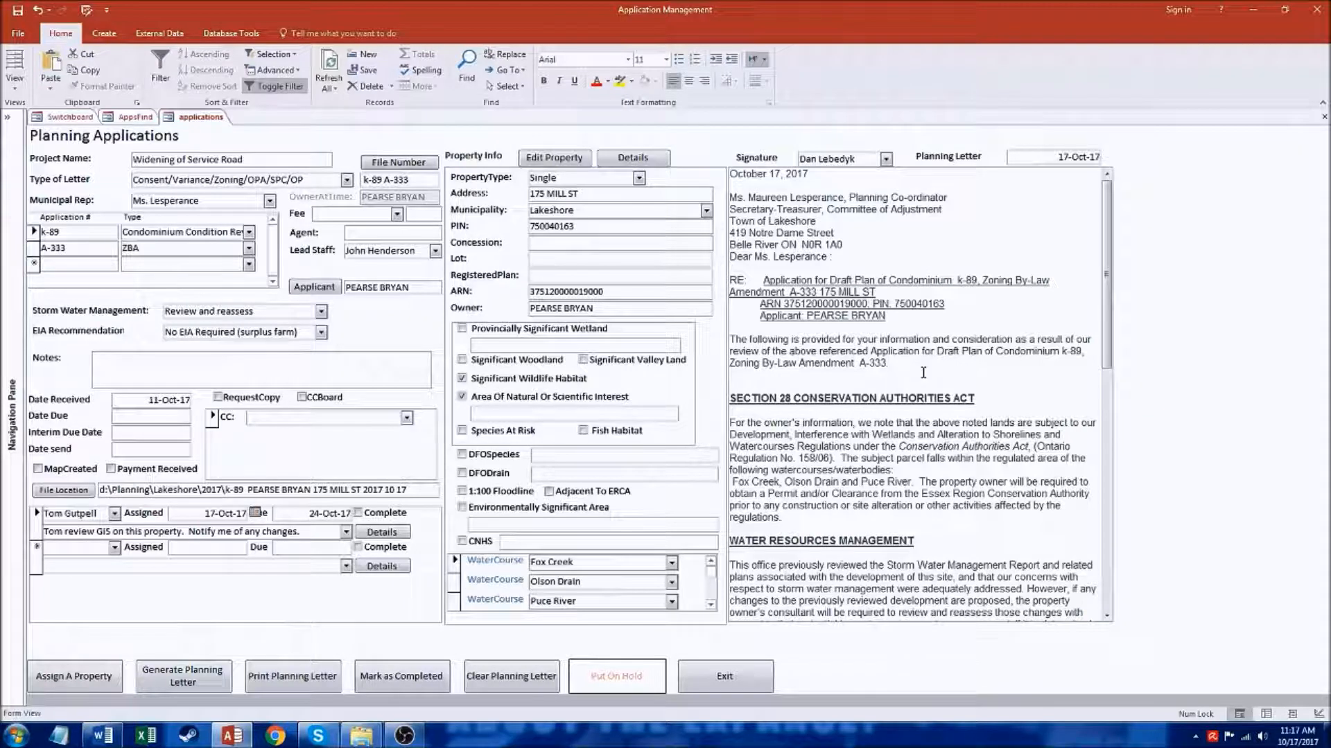
click(981, 476)
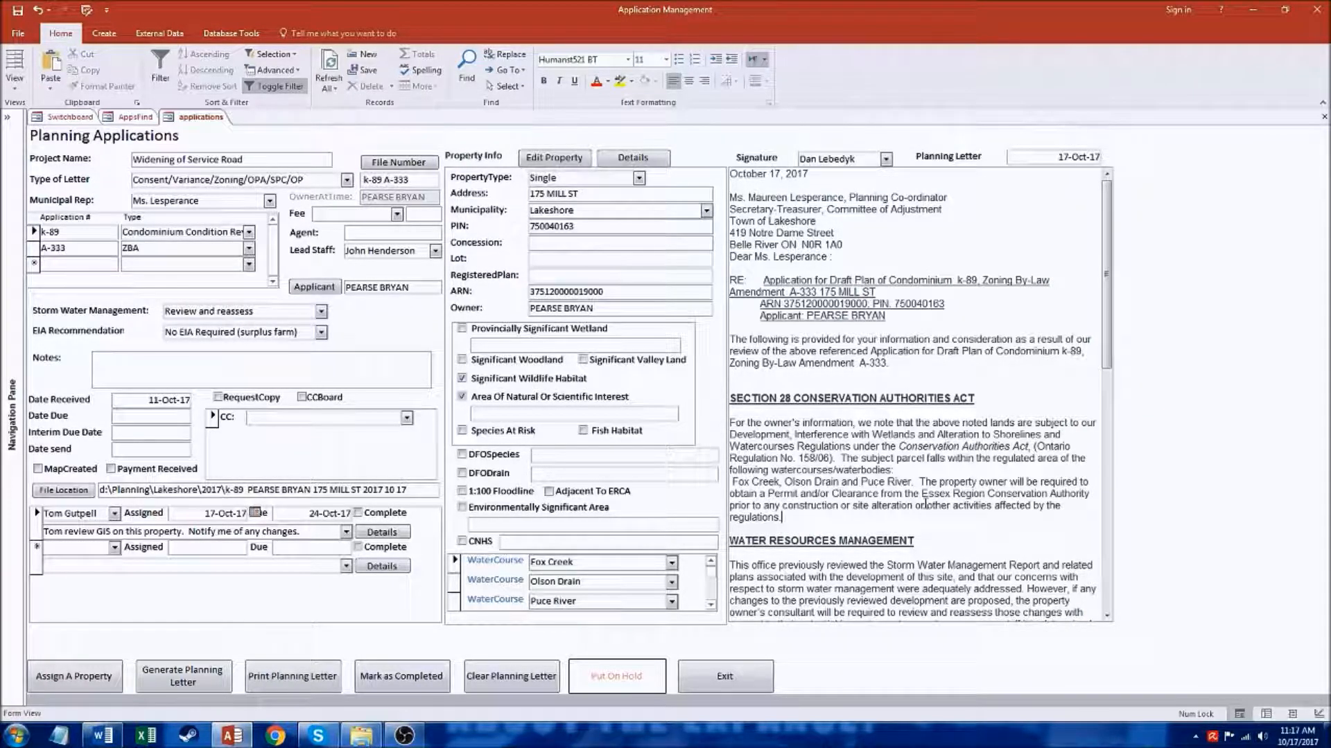
drag(912, 480, 721, 482)
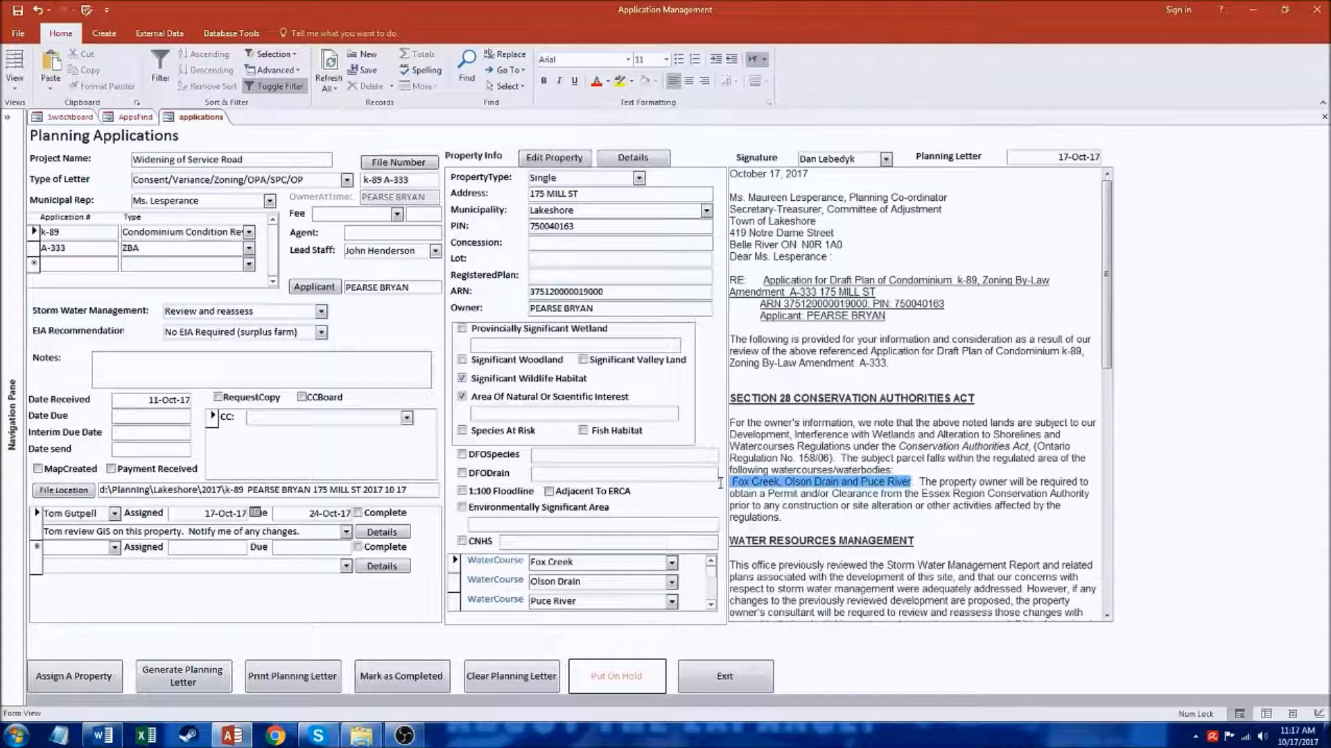
click(924, 482)
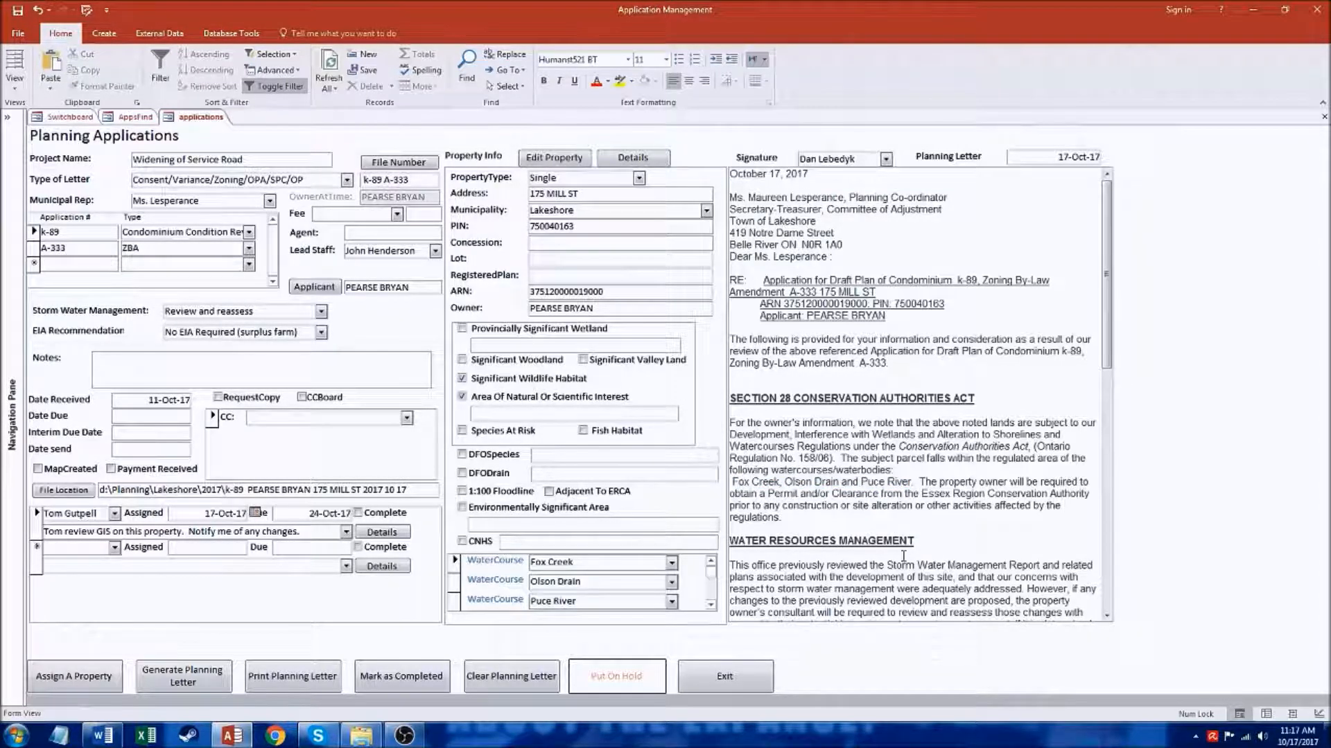
Step: Insert the separate line "Hello this is me" between the Section 28 paragraph and the Water Resources Management heading
click(900, 525)
key(Return)
key(Return)
key(Return)
key(Up)
key(Return)
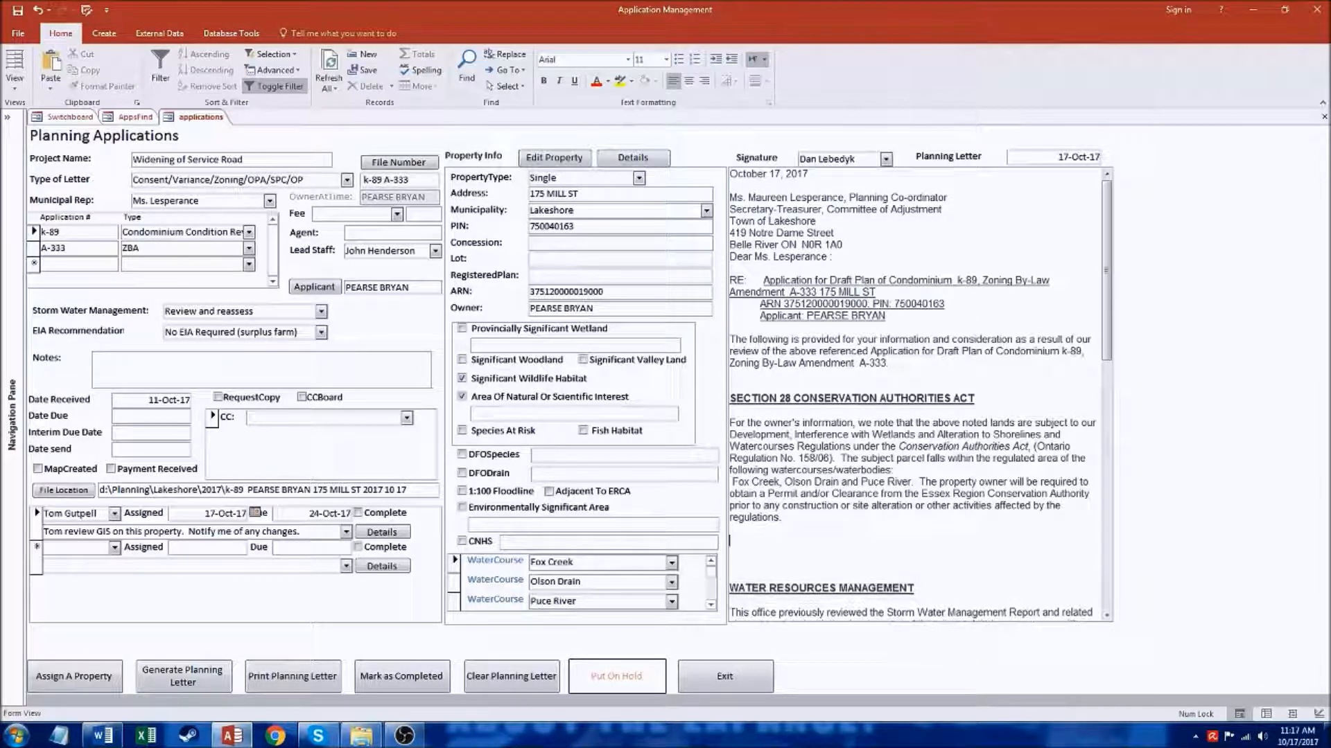
text(Hello this is me.)
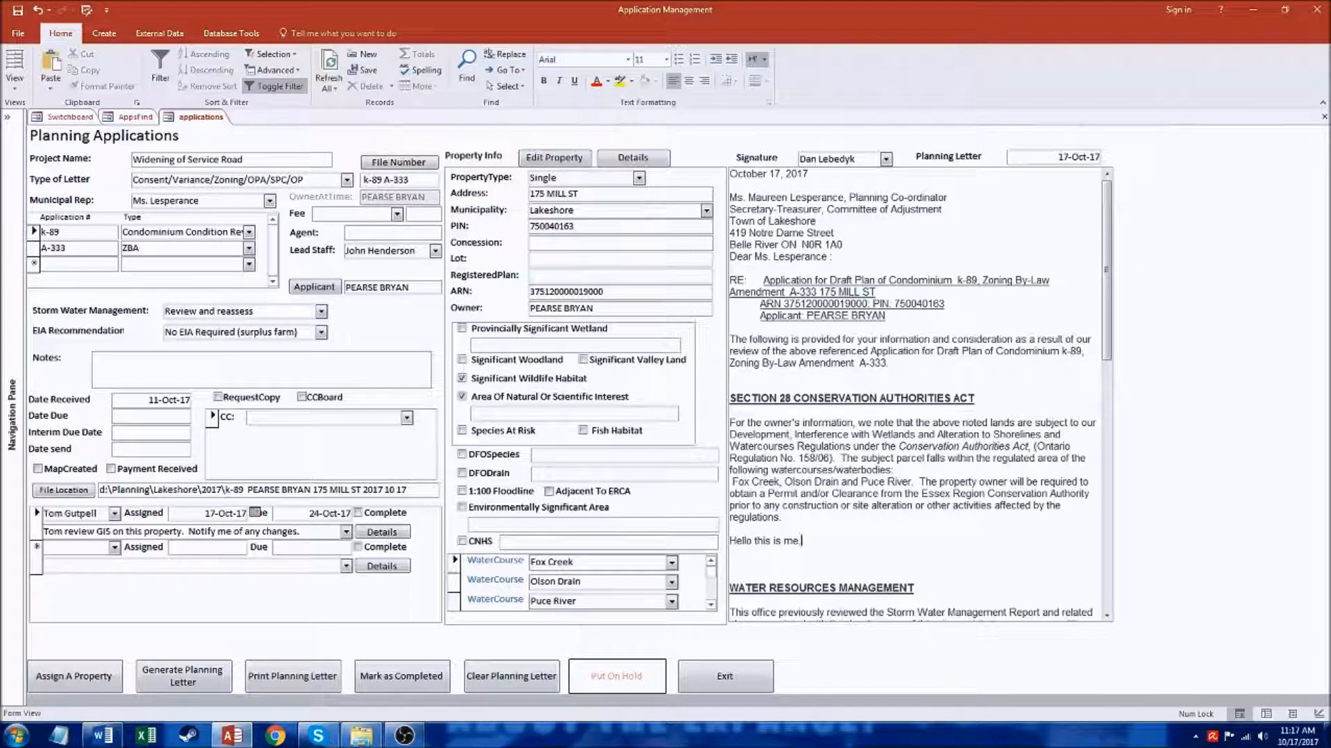
key(Return)
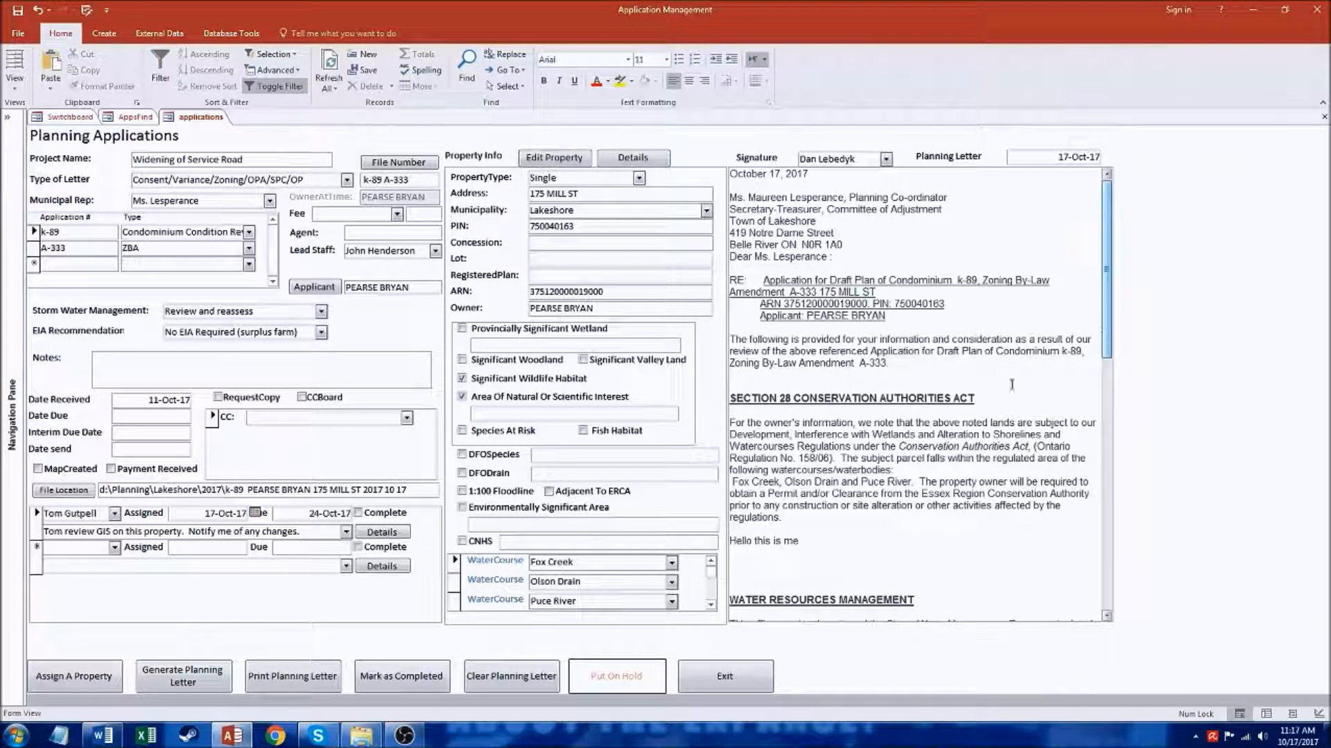
Step: Review the letterhead, pages and inserted signature of the letter in Word, and close the document without saving
click(103, 736)
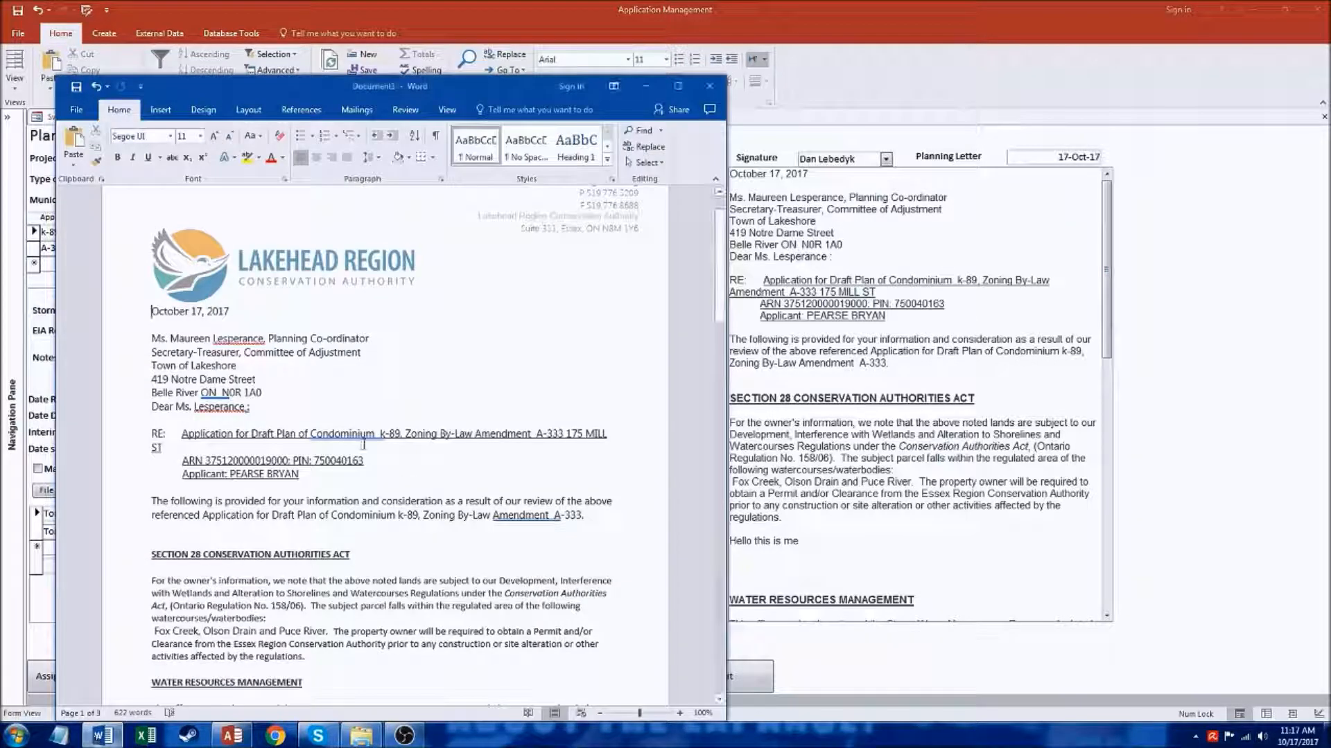
scroll(443, 305, up, 1)
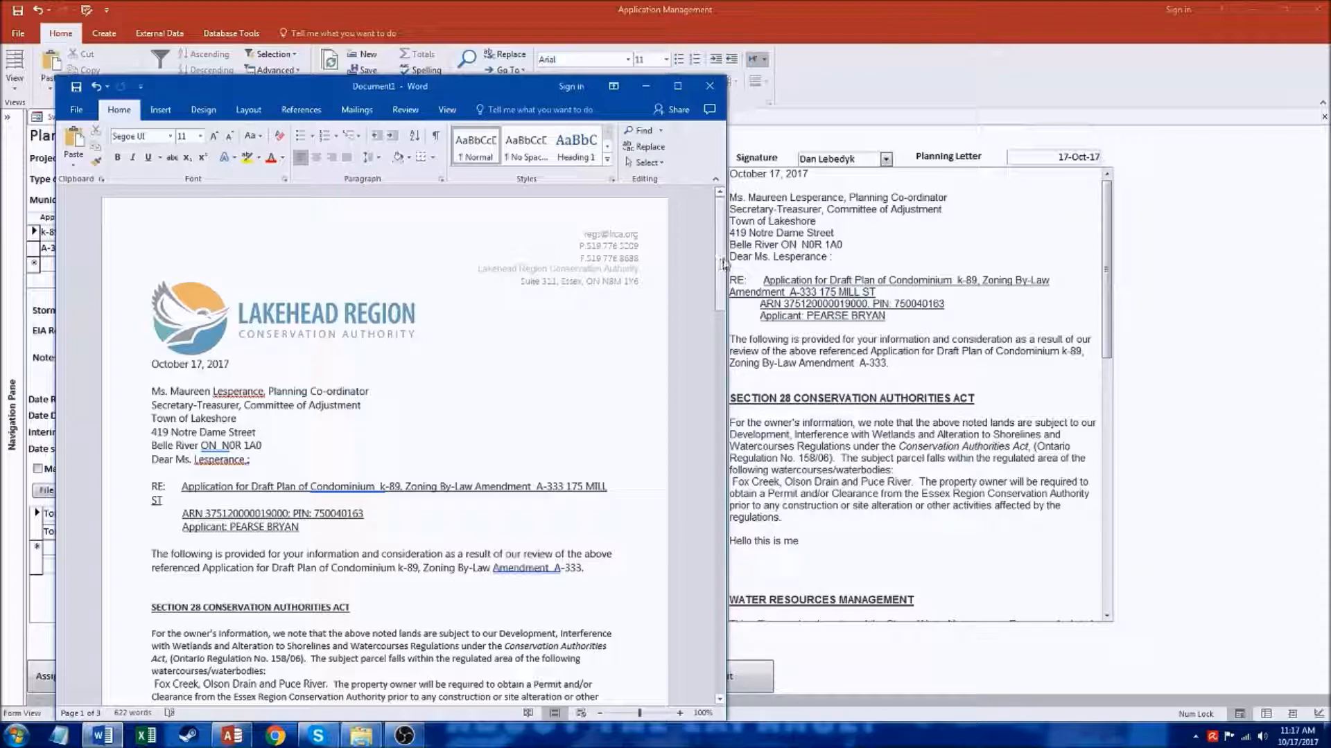
drag(722, 272, 704, 583)
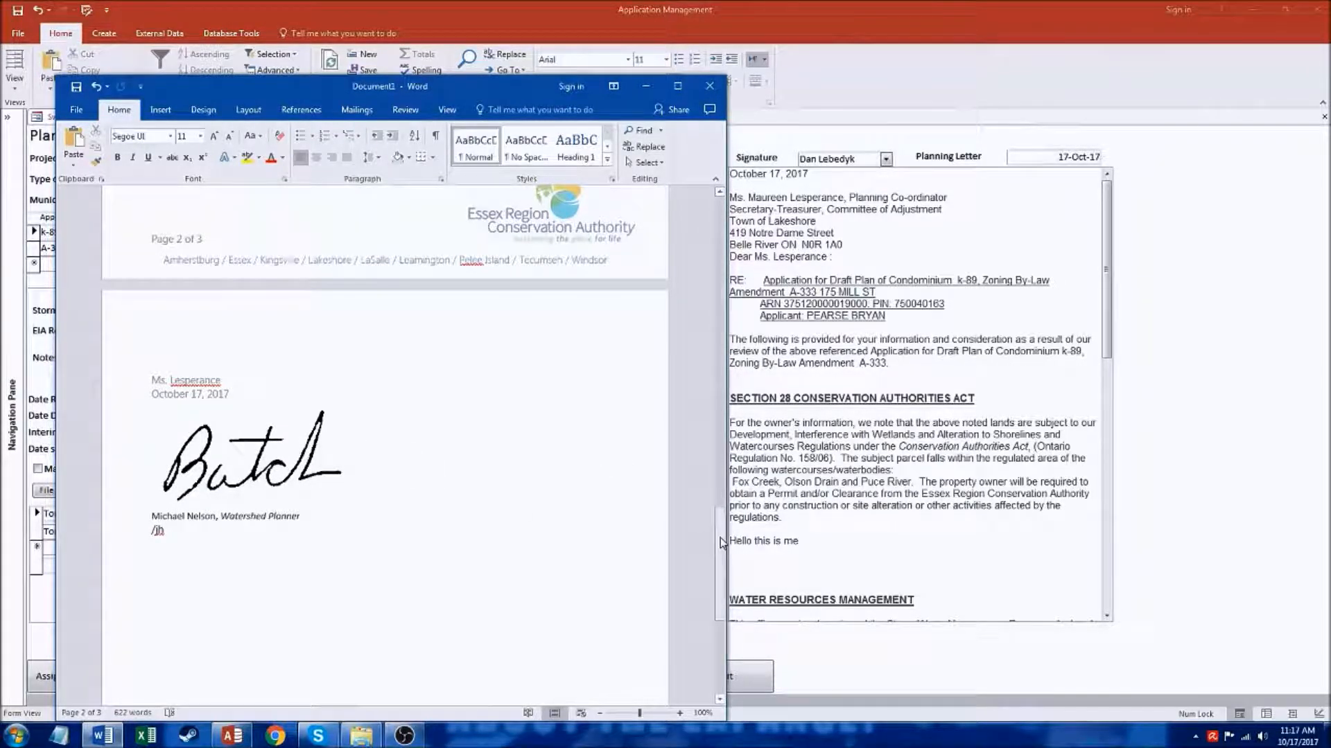
click(711, 90)
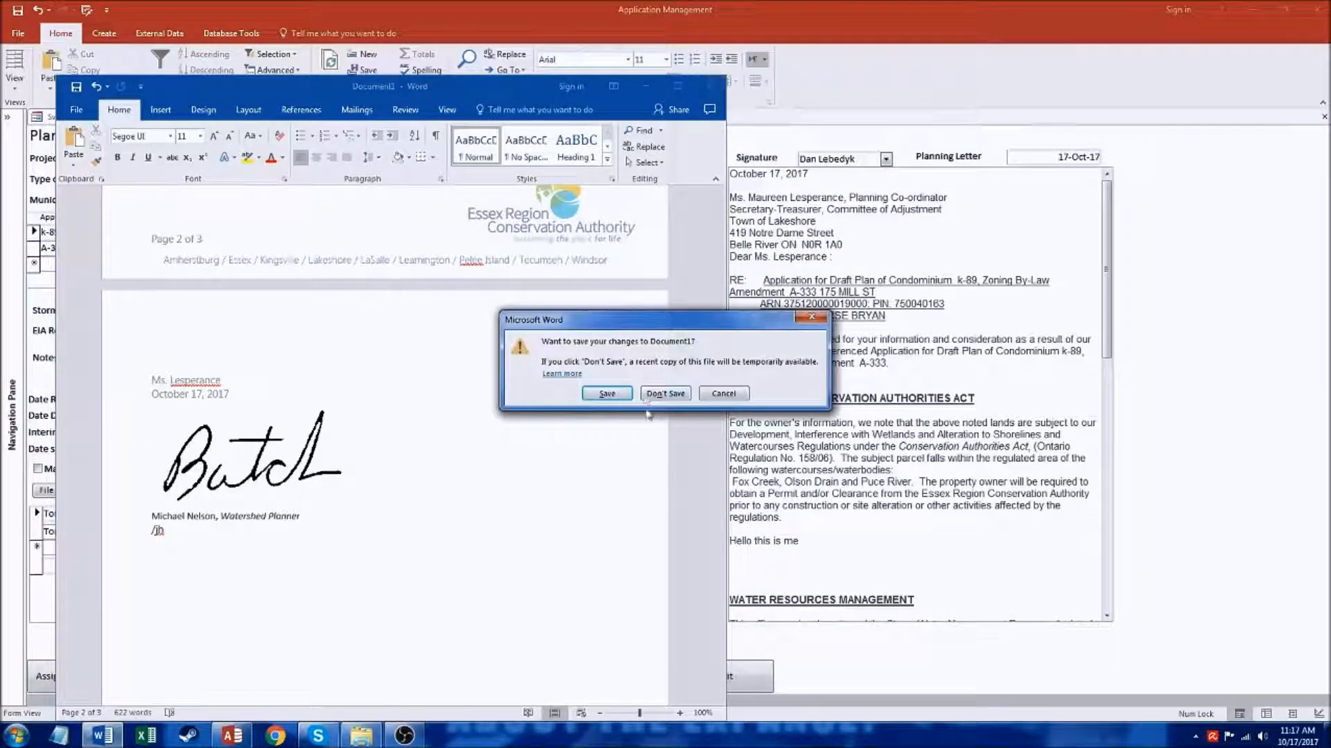
click(665, 390)
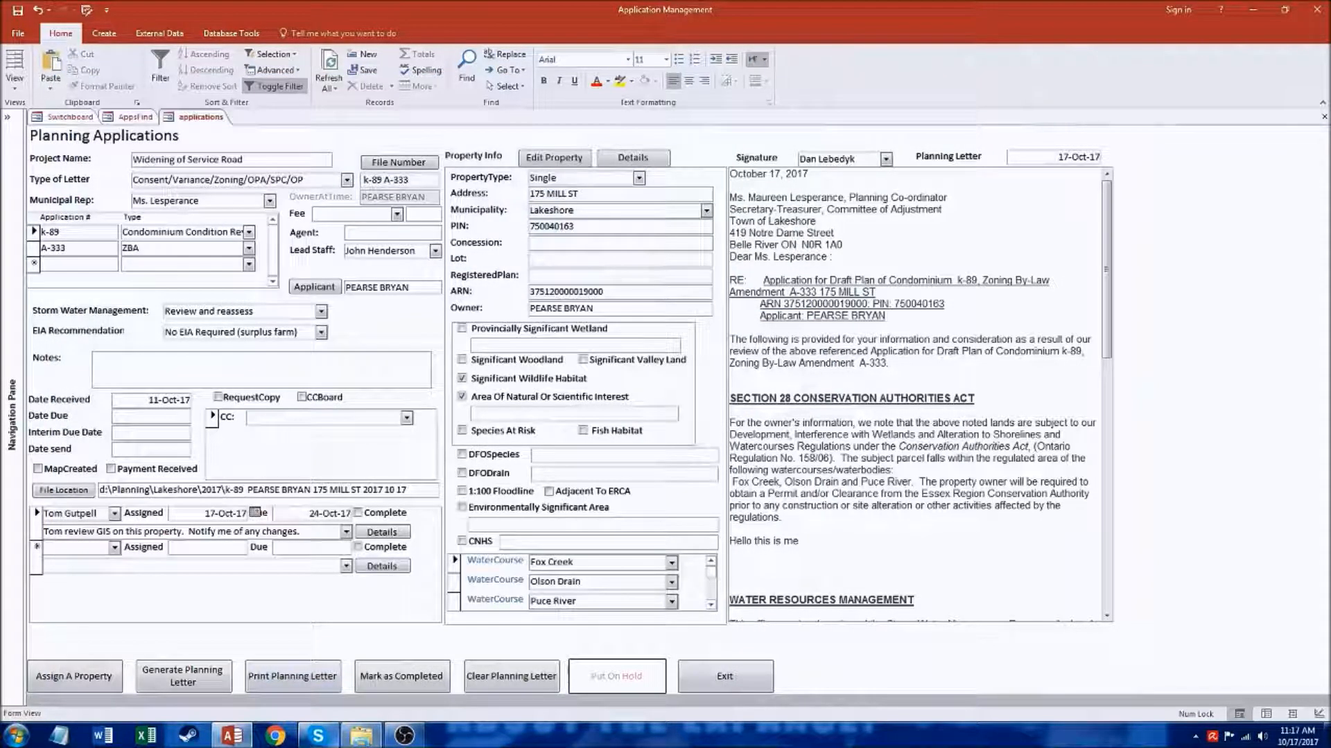
Step: Switch to Windows Explorer and open the Planning\Lakeshore\2017 folder on the KINGSTON (D:) drive
click(353, 744)
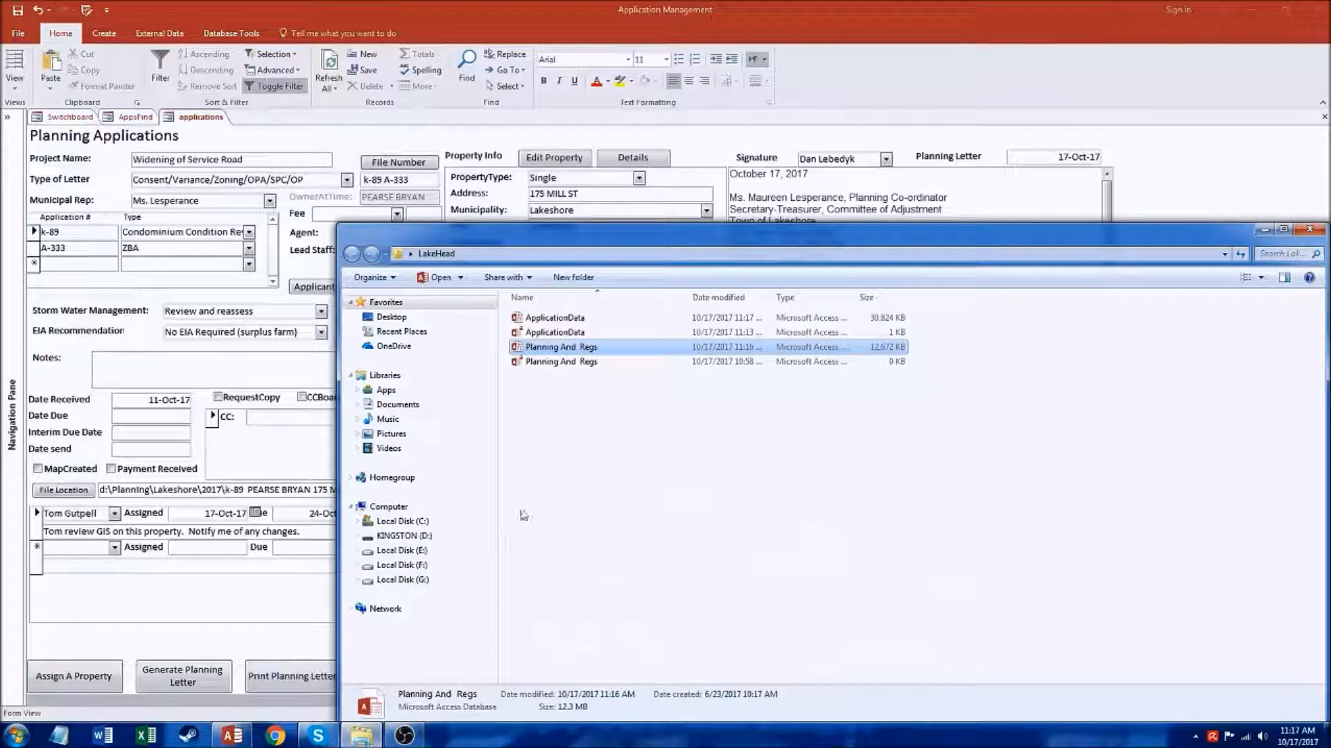
click(1265, 230)
click(16, 738)
click(206, 557)
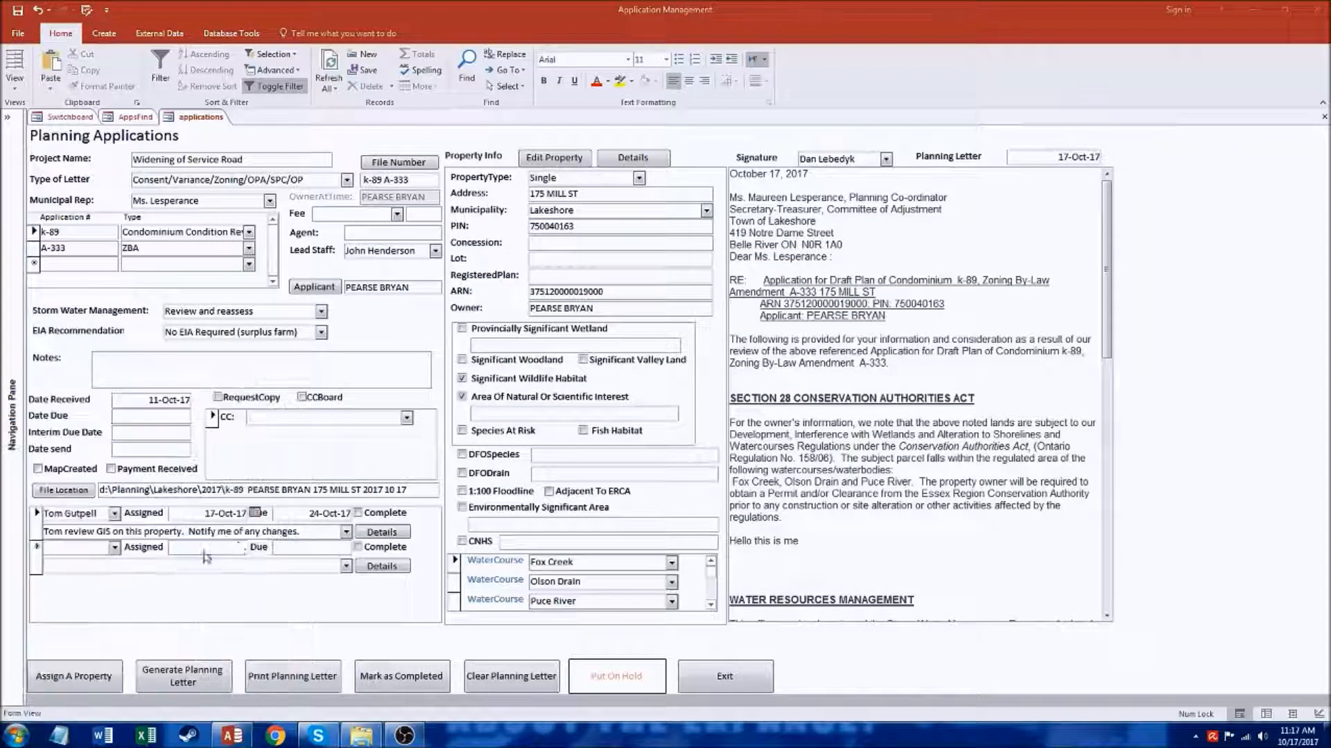
double_click(347, 379)
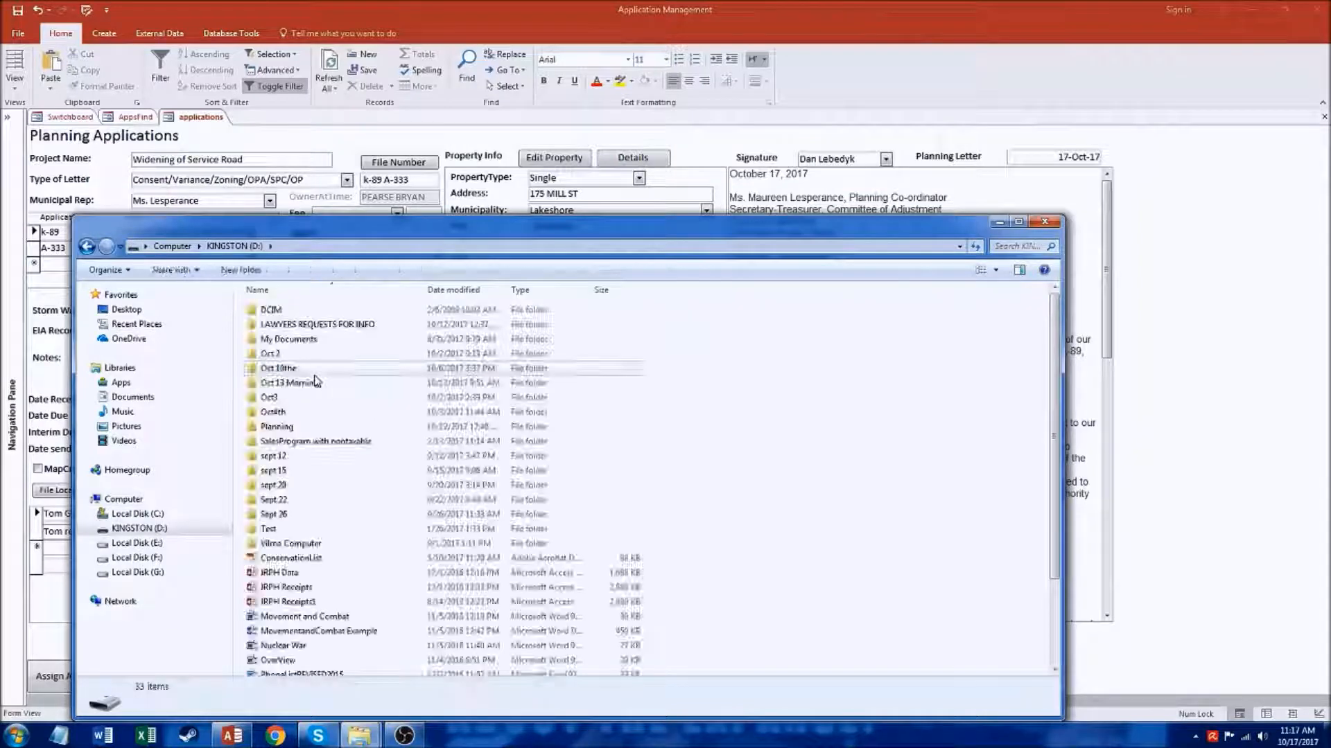
double_click(294, 427)
double_click(285, 311)
double_click(285, 312)
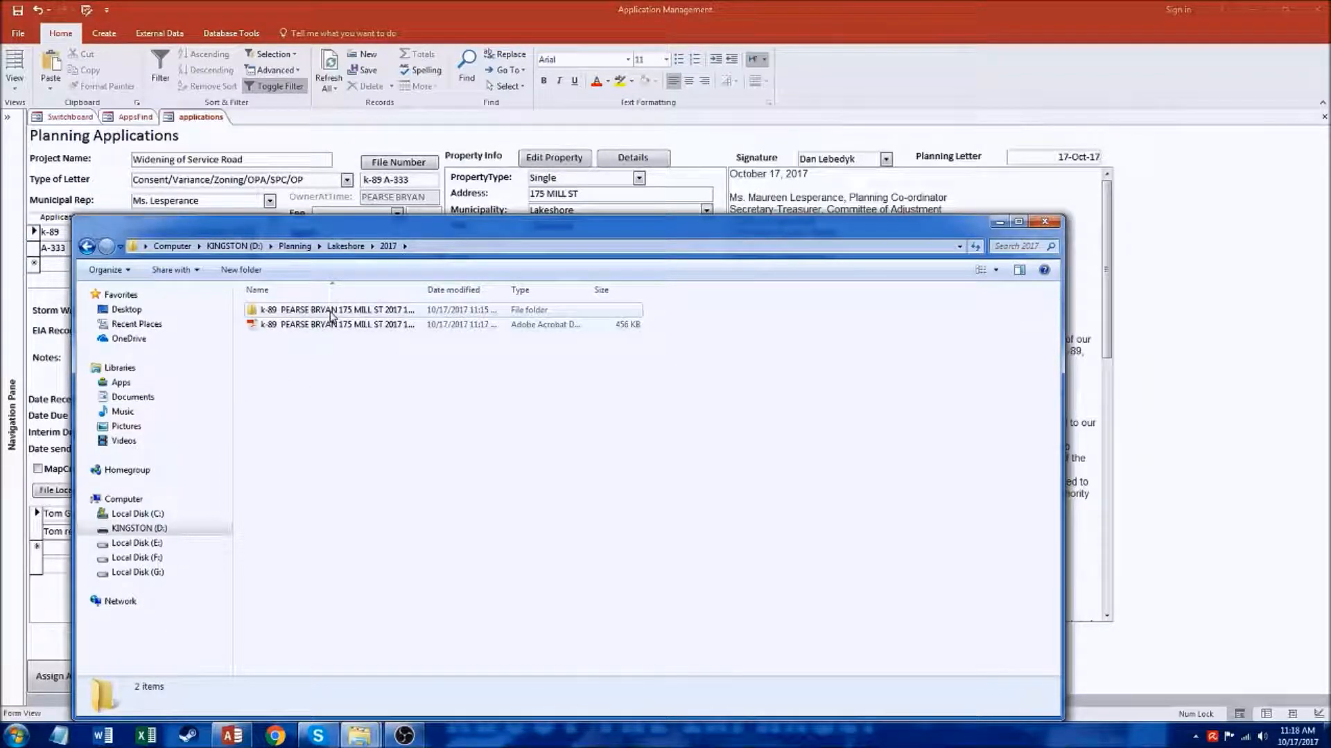
Step: Open the application's saved PDF planning letter in Adobe Acrobat Reader and review its subject lines, Section 28 text and page breaks
click(331, 313)
click(326, 329)
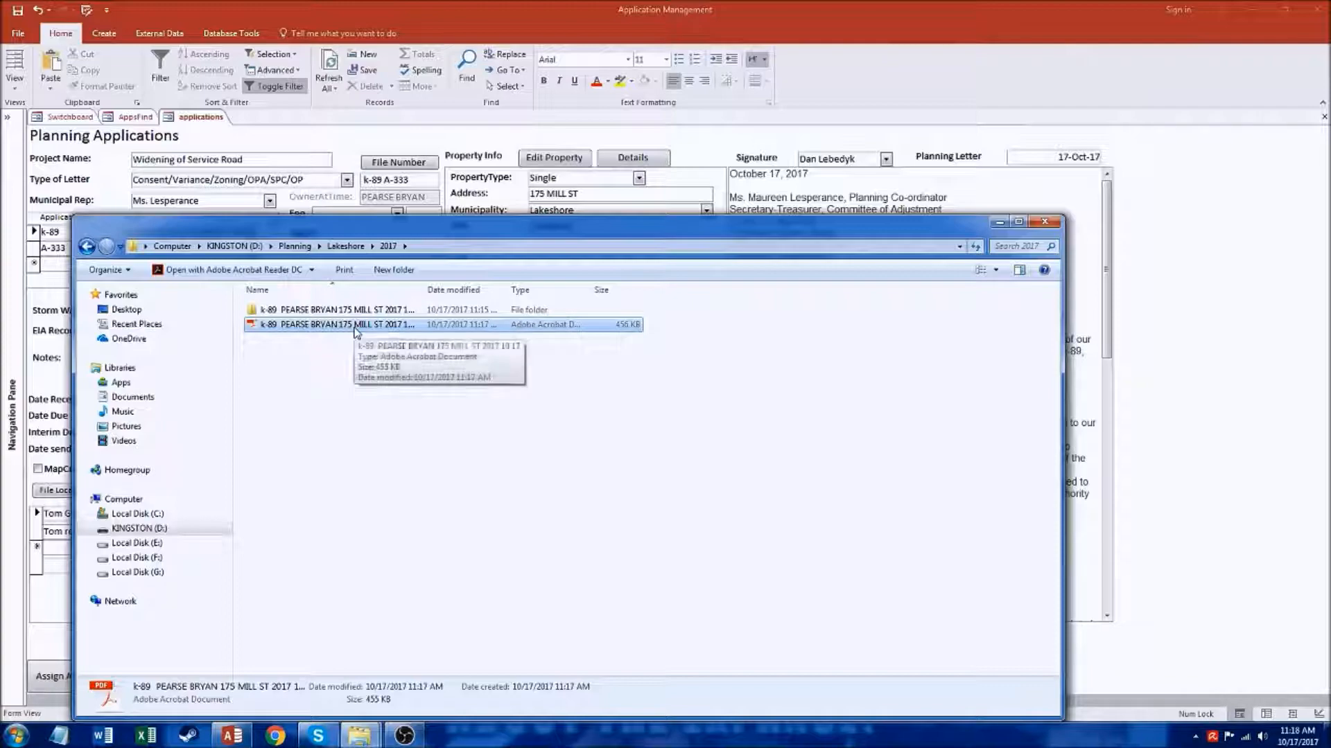
double_click(357, 325)
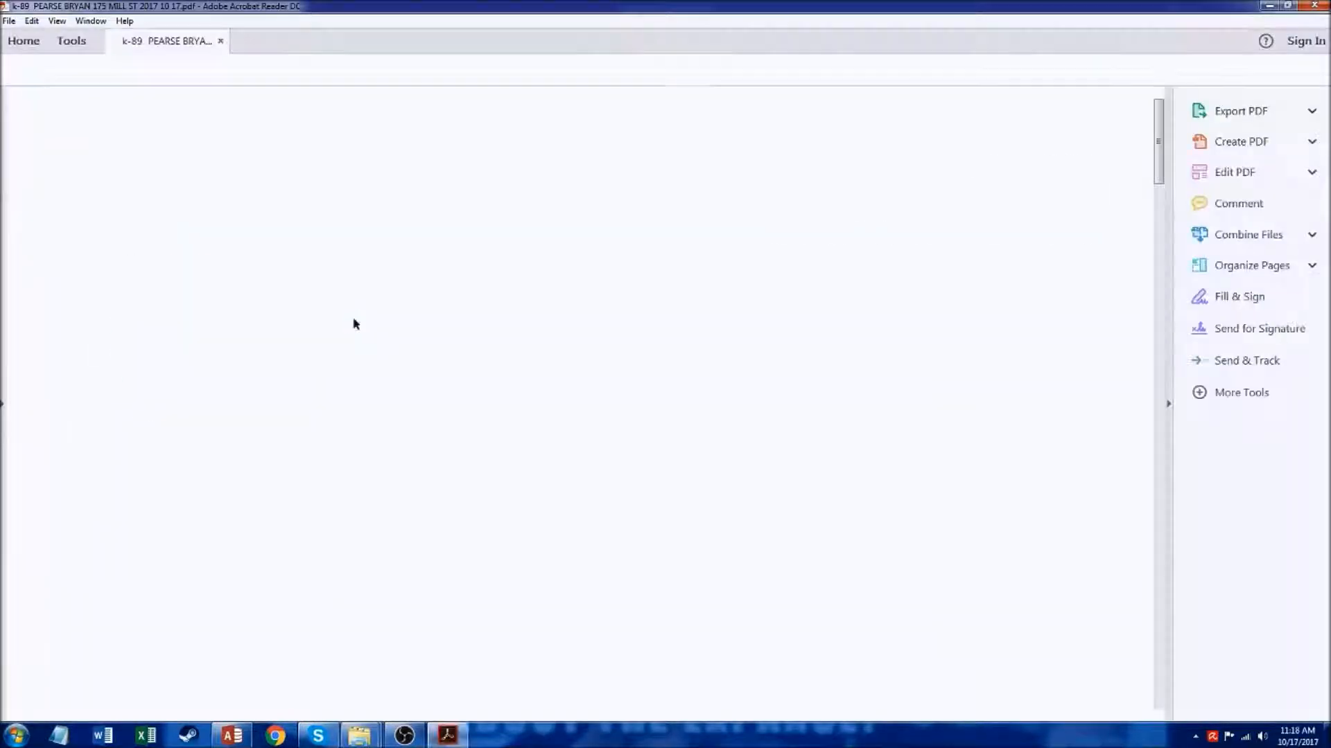
scroll(760, 413, down, 10)
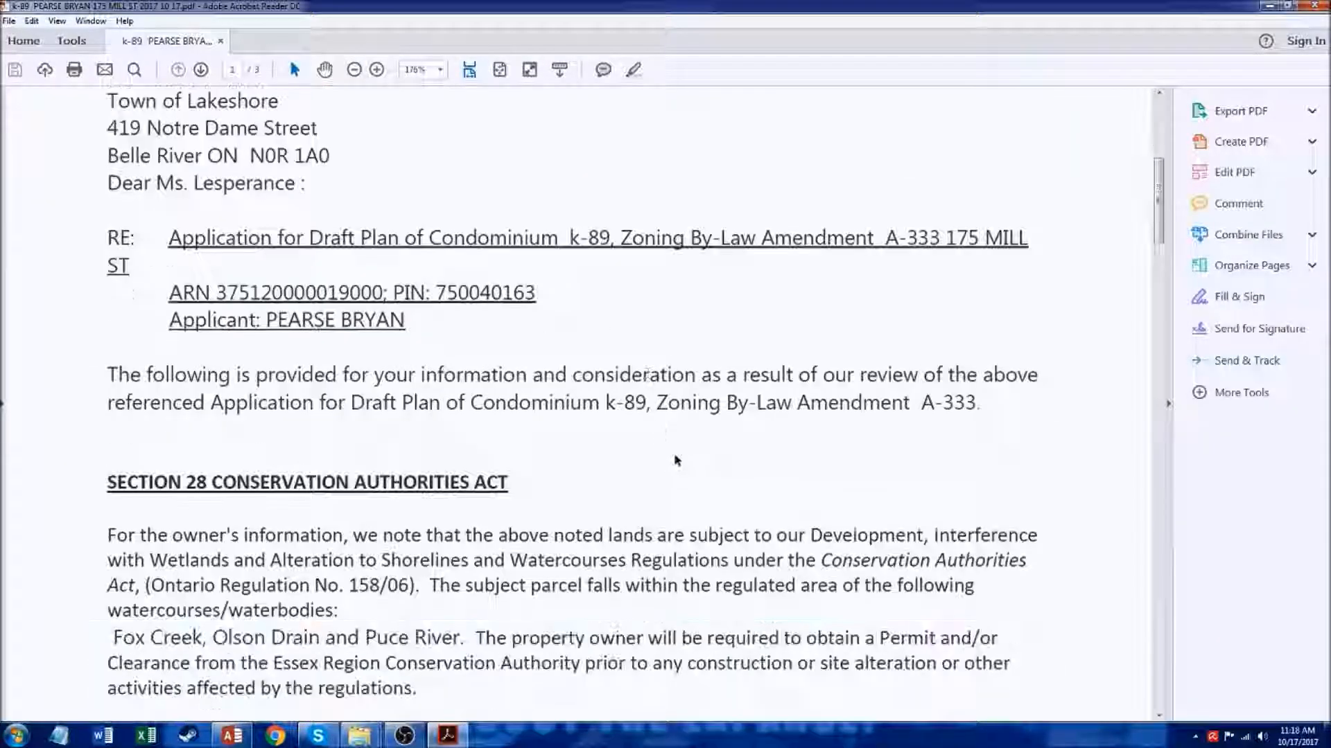
scroll(651, 474, down, 10)
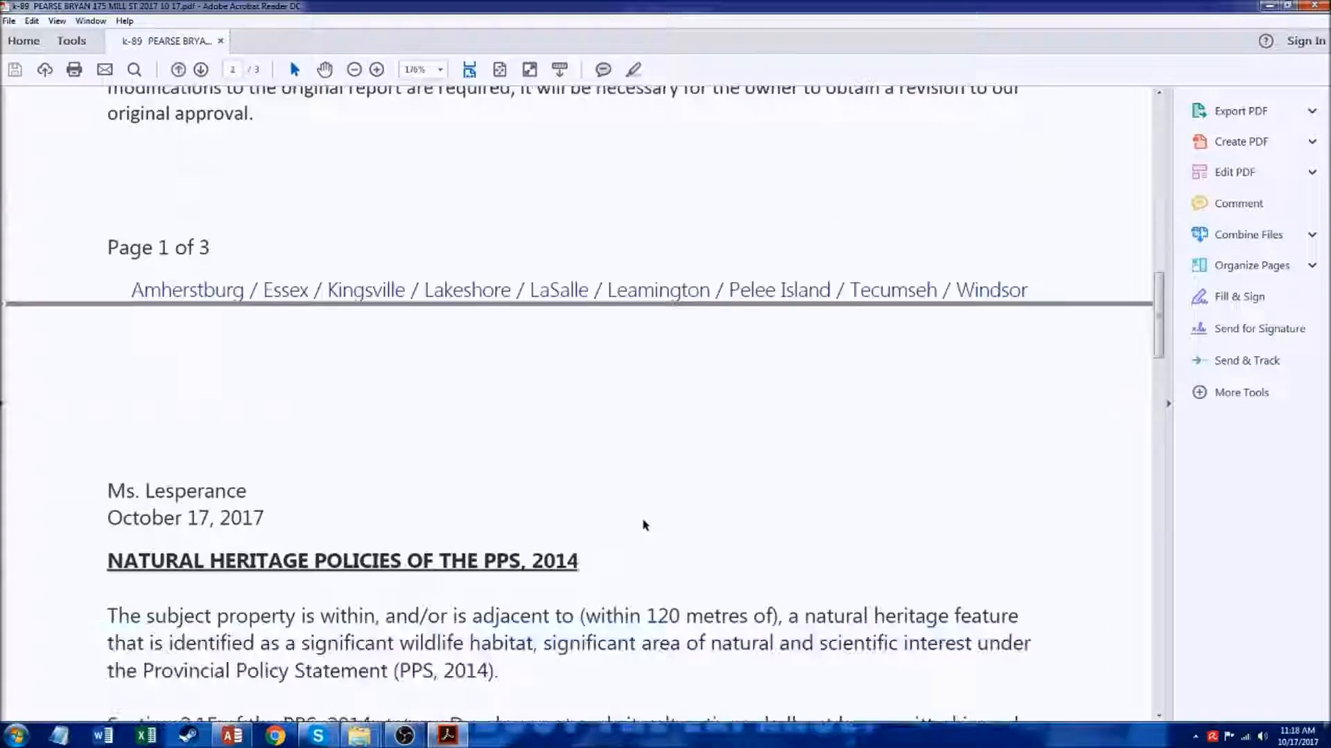
scroll(840, 488, up, 2)
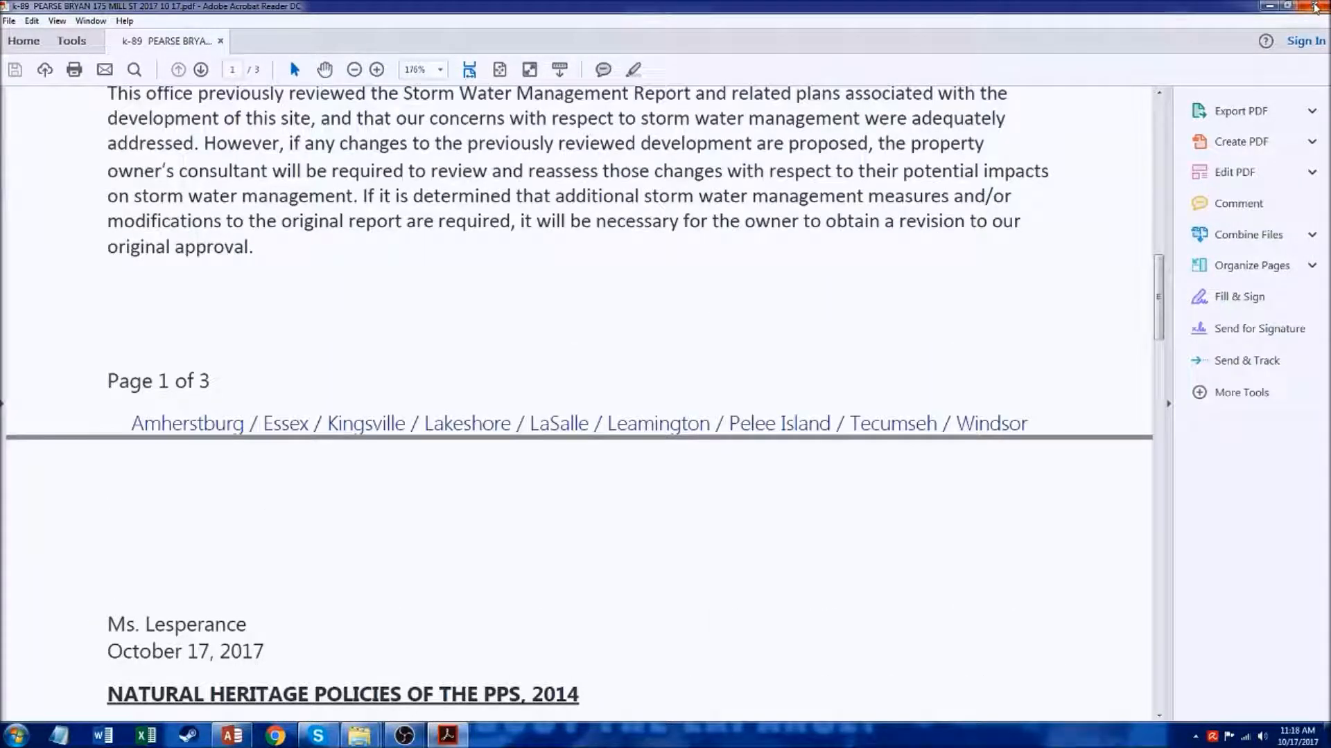
Step: Close the PDF letter and the folder window, and exit the planning application form in Access
click(1314, 6)
click(1044, 221)
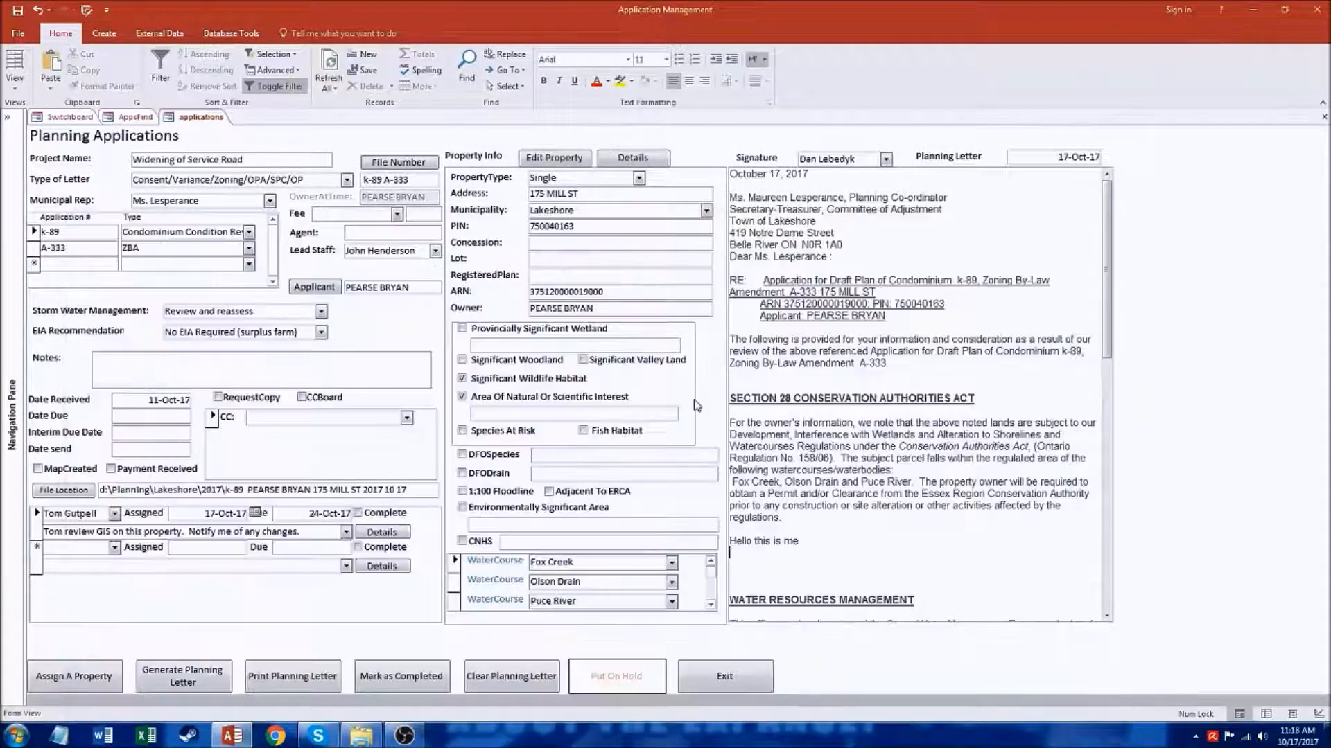
click(725, 681)
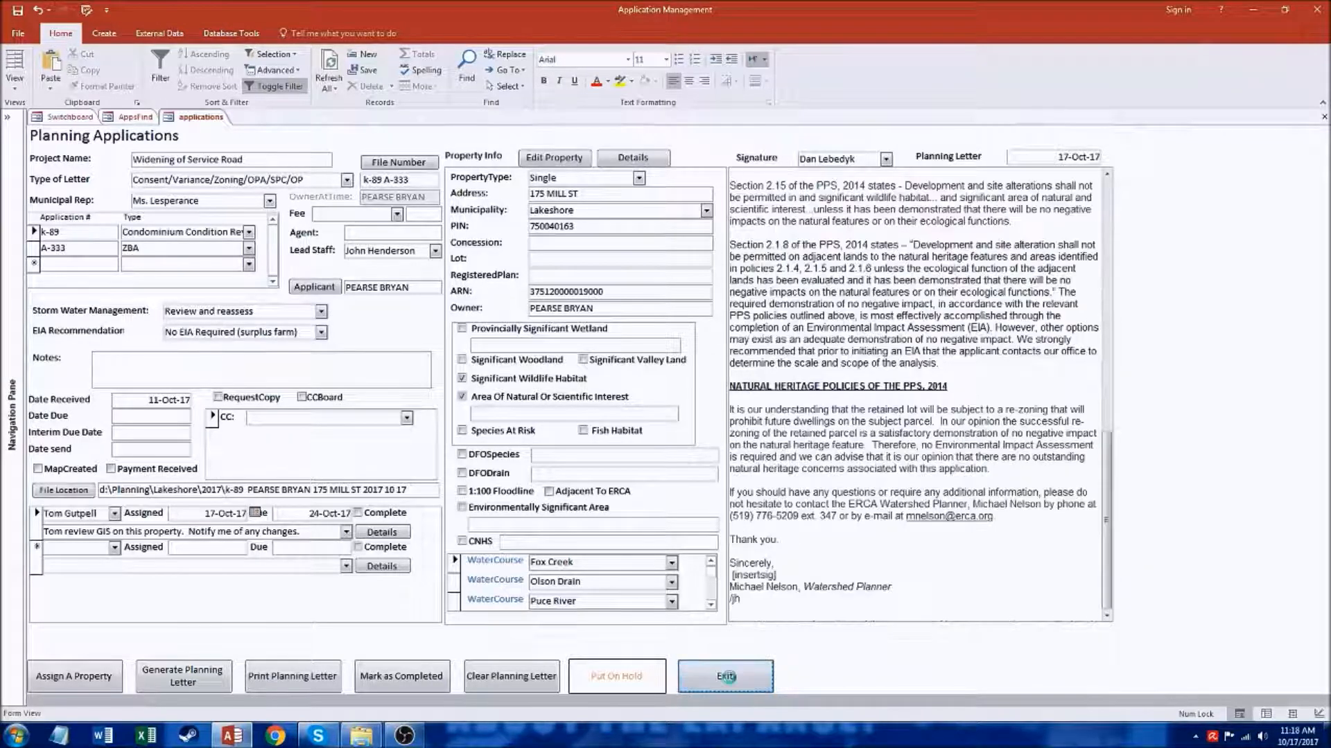